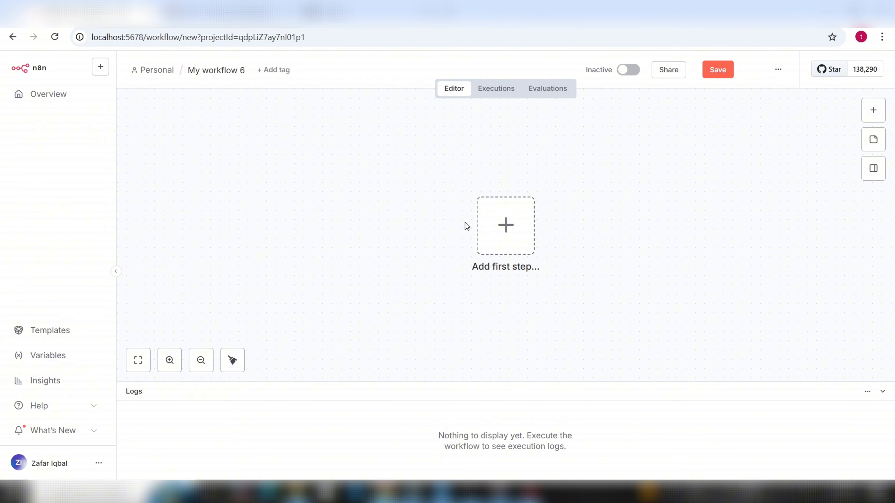
Add the WhatsApp Business Cloud "On messages" trigger as the workflow's first step.
{"action": "left_click", "coordinate": [508, 230]}
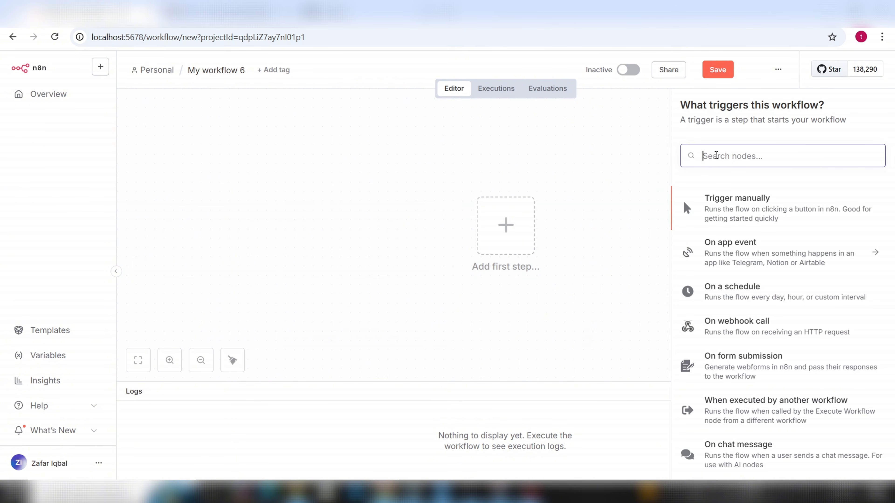
{"action": "type", "text": "whats"}
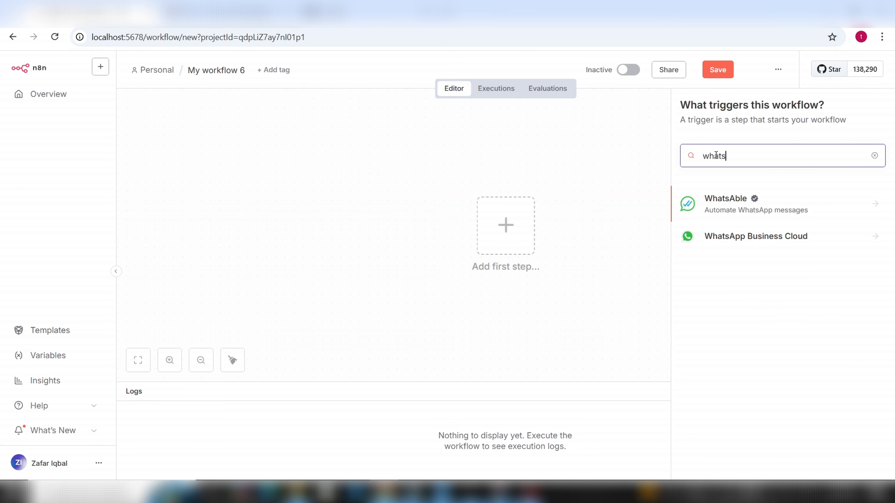
{"action": "left_click", "coordinate": [743, 245]}
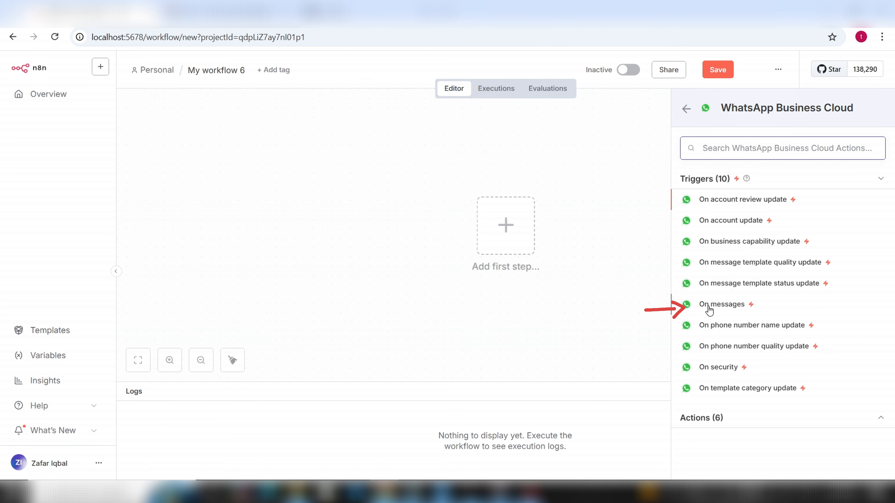
{"action": "left_click", "coordinate": [720, 305]}
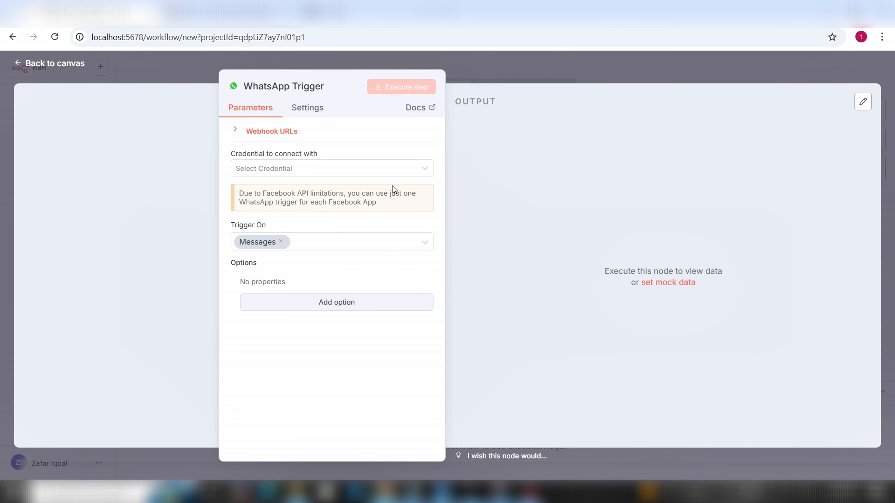
Open a new WhatsApp OAuth credential form for the trigger and review its Client ID and Client Secret fields.
{"action": "left_click", "coordinate": [427, 170]}
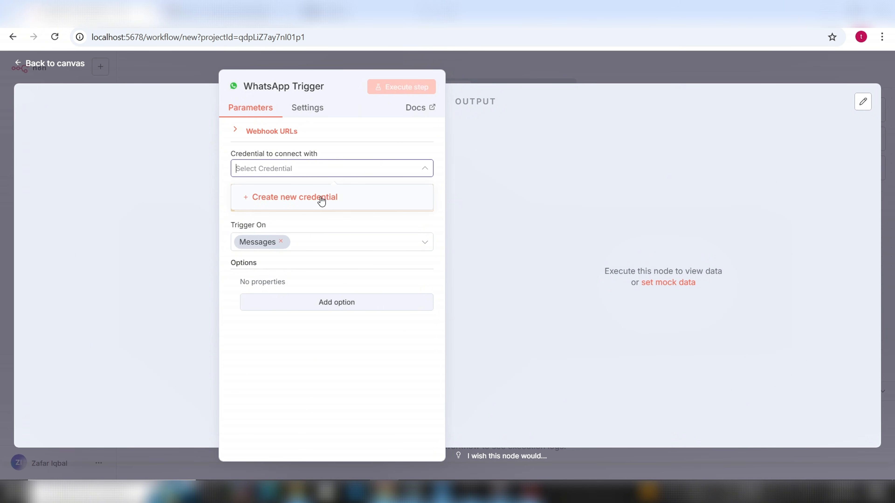
{"action": "left_click", "coordinate": [296, 198]}
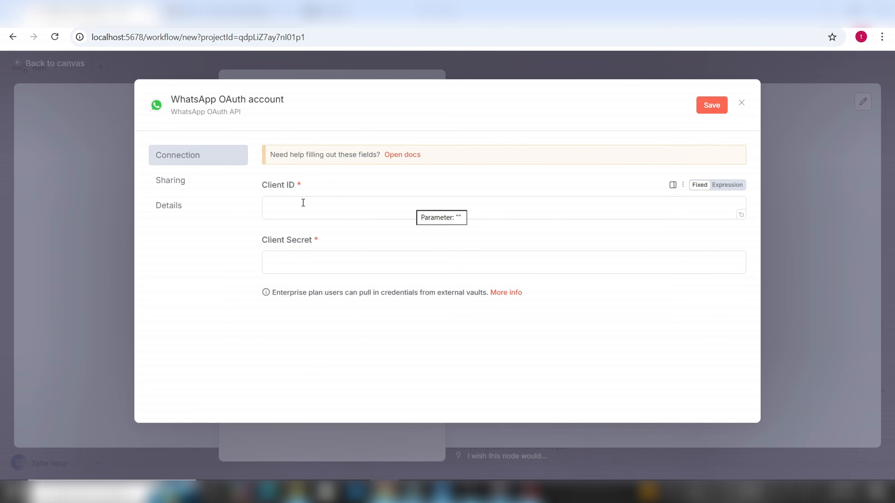
{"action": "triple_click", "coordinate": [302, 186]}
{"action": "left_click_drag", "start_coordinate": [327, 258], "coordinate": [240, 252]}
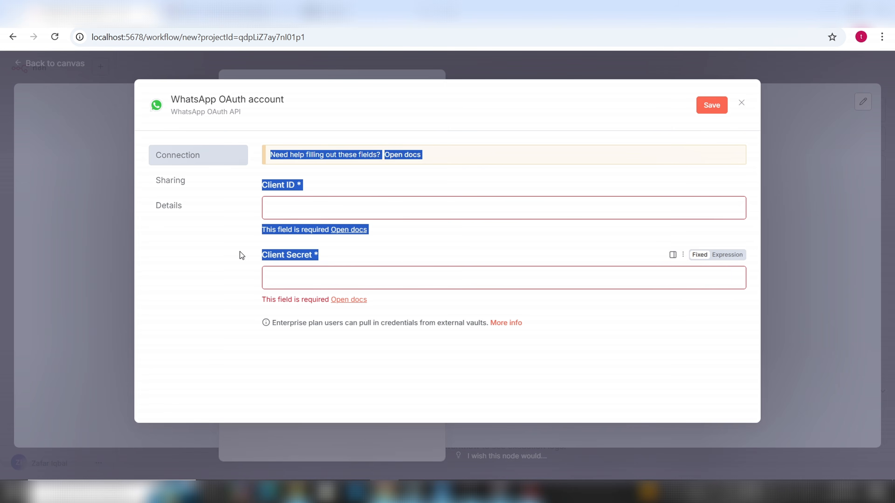
{"action": "left_click", "coordinate": [239, 252]}
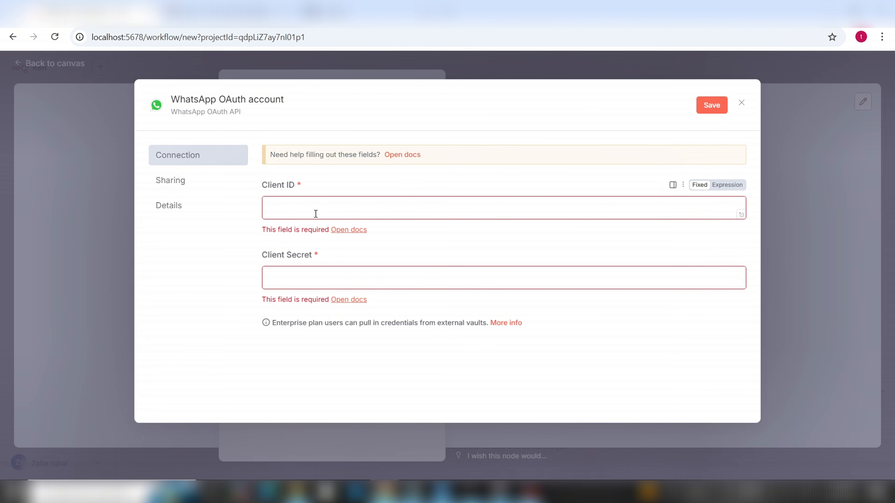
Search Google for "facebook business suite" and open the Meta for Business result.
{"action": "left_click", "coordinate": [386, 22]}
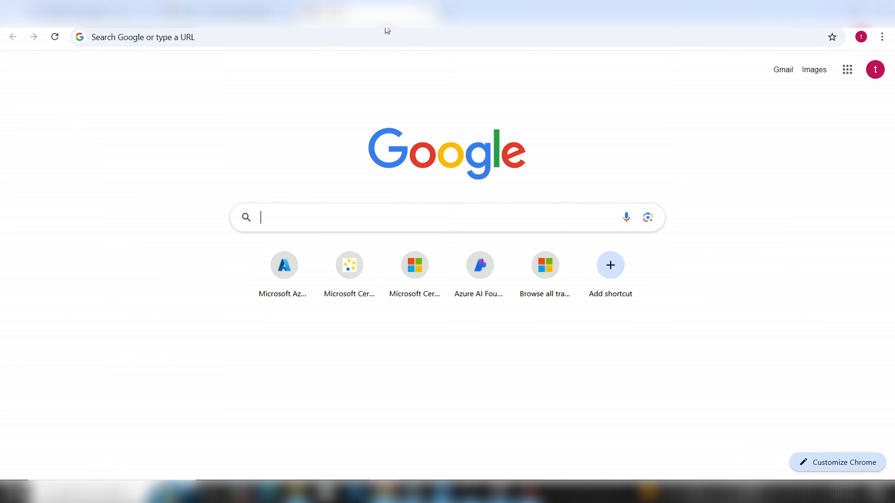
{"action": "type", "text": "facebook business suite"}
{"action": "key", "text": "Return"}
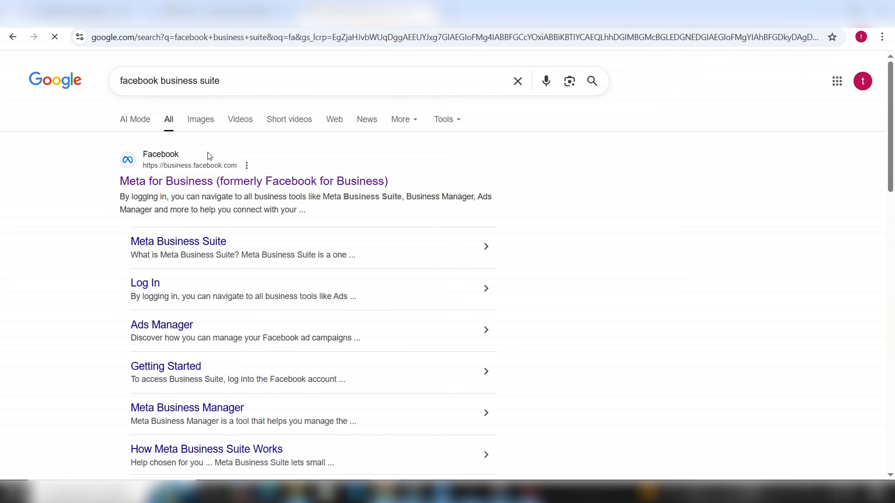
{"action": "left_click", "coordinate": [186, 189]}
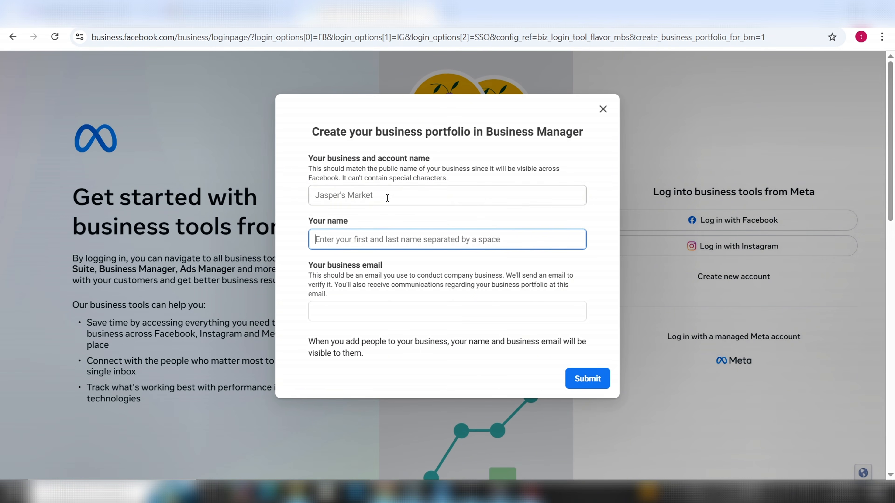
Examine the business name, personal name and business email fields in the business portfolio creation form.
{"action": "left_click", "coordinate": [337, 196]}
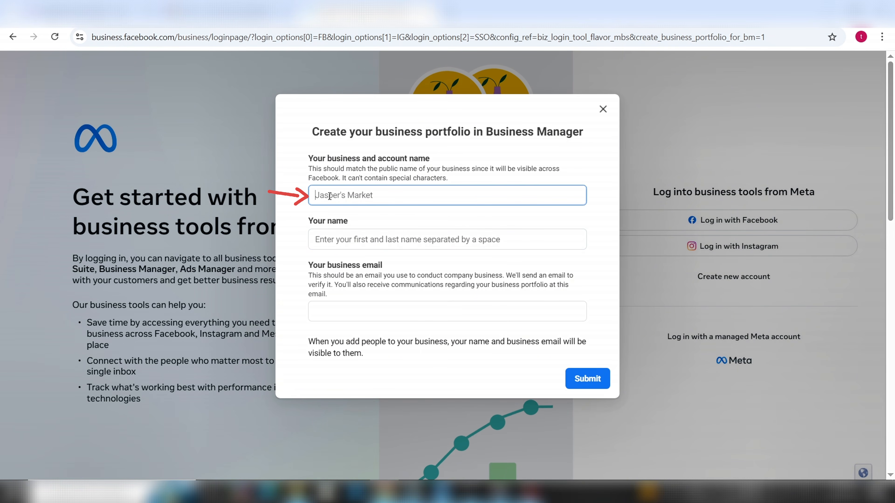
{"action": "left_click", "coordinate": [338, 244]}
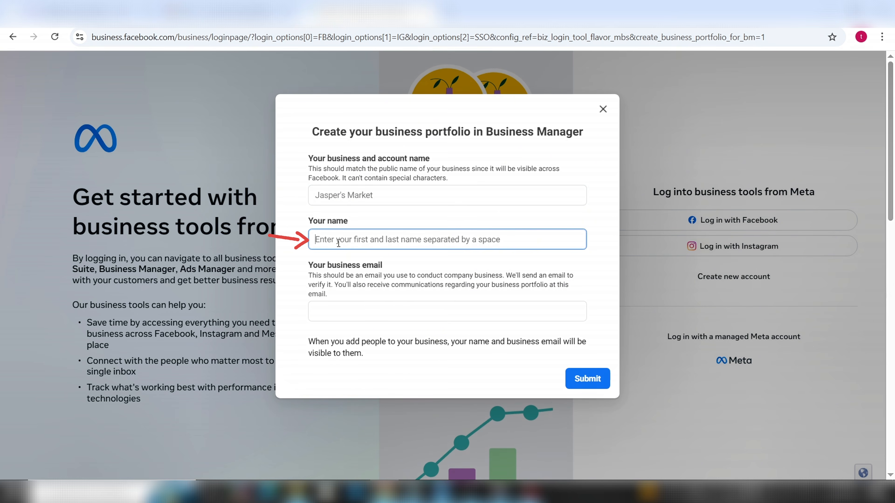
{"action": "left_click", "coordinate": [359, 313]}
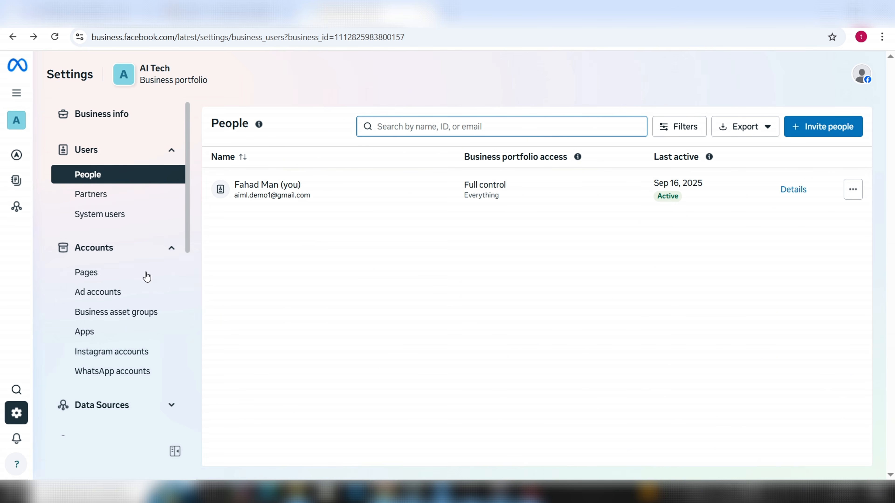
Open the Apps settings of the AI Tech business portfolio and start adding a new app ID.
{"action": "mouse_move", "coordinate": [14, 415]}
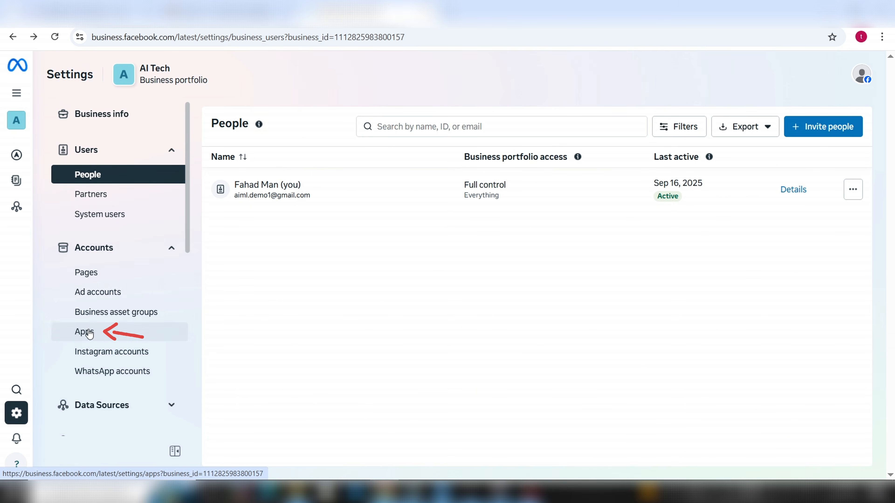
{"action": "left_click", "coordinate": [116, 333]}
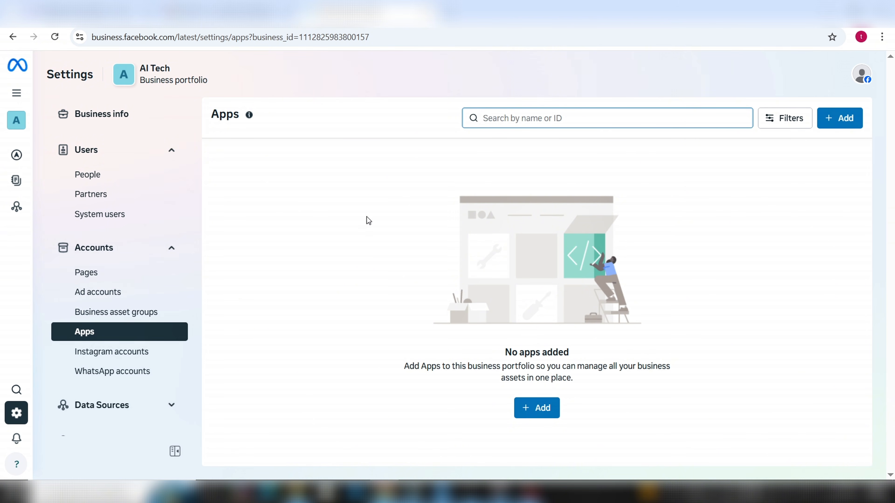
{"action": "left_click", "coordinate": [531, 410]}
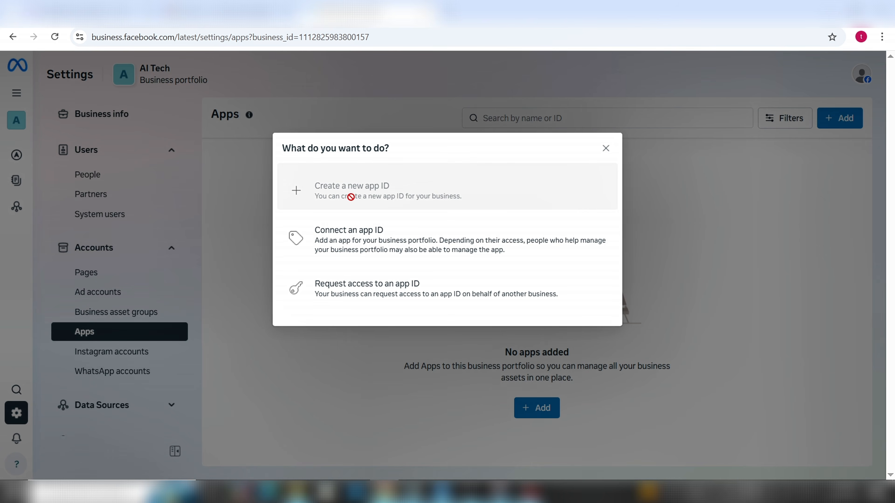
{"action": "mouse_move", "coordinate": [359, 191]}
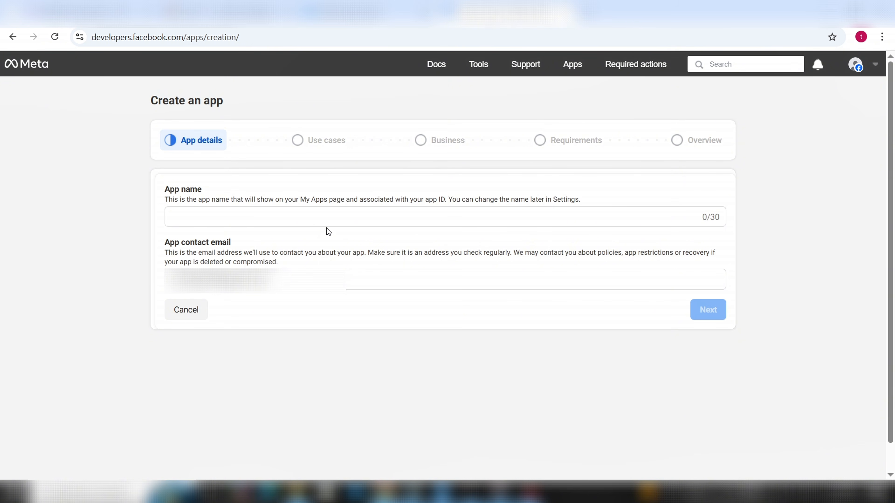
Name the new Meta app AIMLApp and continue to the use cases.
{"action": "left_click", "coordinate": [291, 219]}
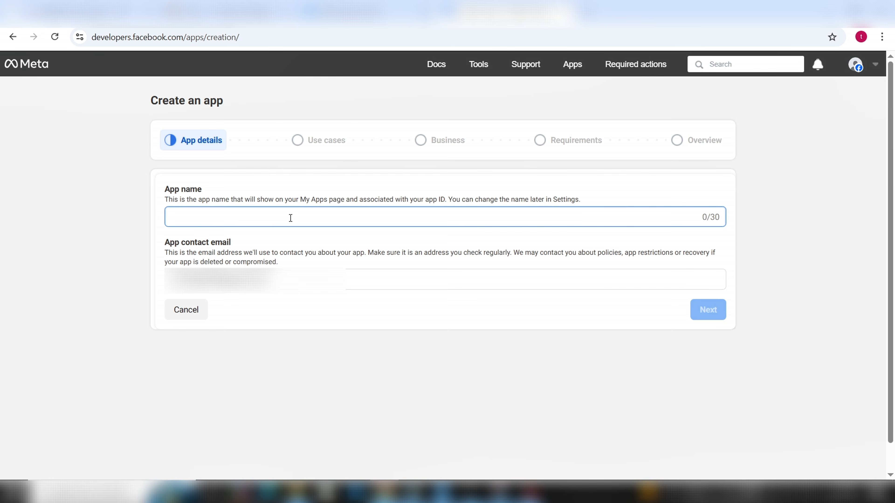
{"action": "type", "text": "AIMLAp"}
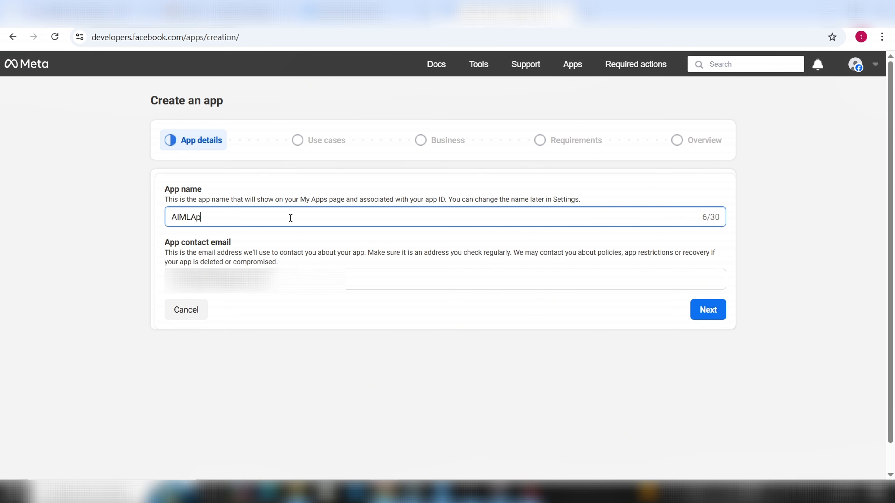
{"action": "type", "text": "p"}
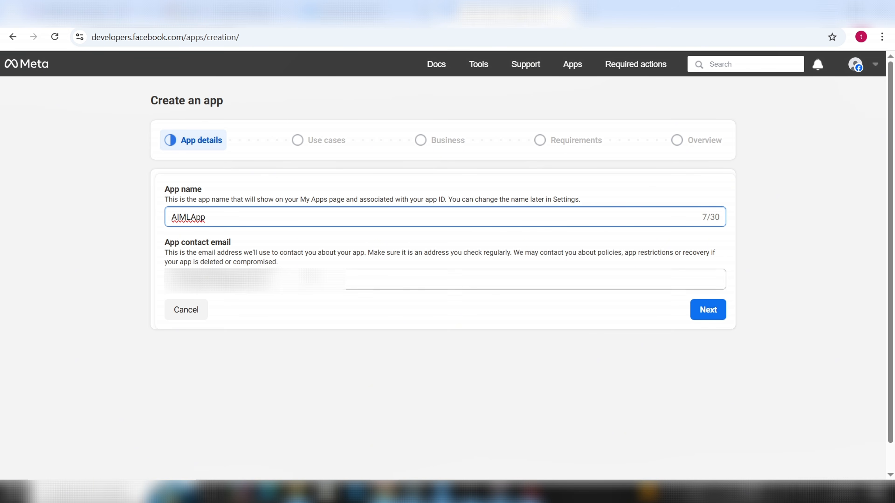
{"action": "left_click", "coordinate": [704, 317]}
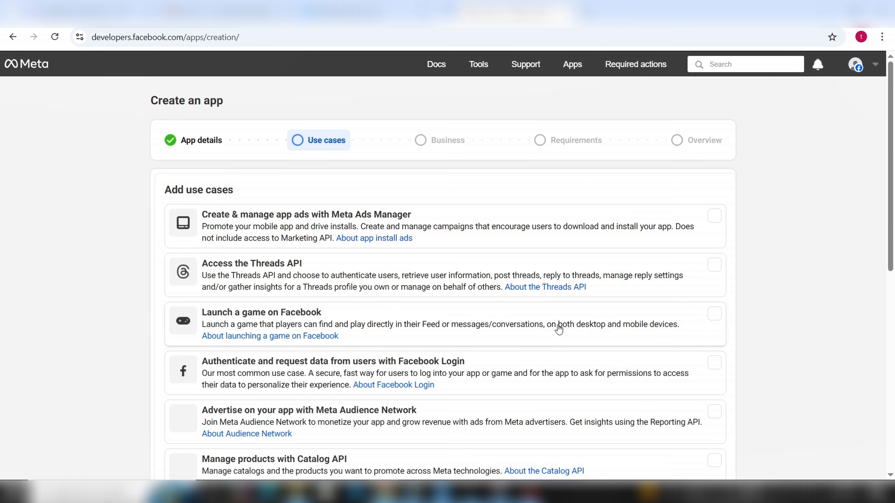
Select Other as the app's use case and Business as its app type, continuing to the app details.
{"action": "scroll", "coordinate": [501, 323], "scroll_direction": "down", "scroll_amount": 2}
{"action": "scroll", "coordinate": [501, 322], "scroll_direction": "down", "scroll_amount": 10}
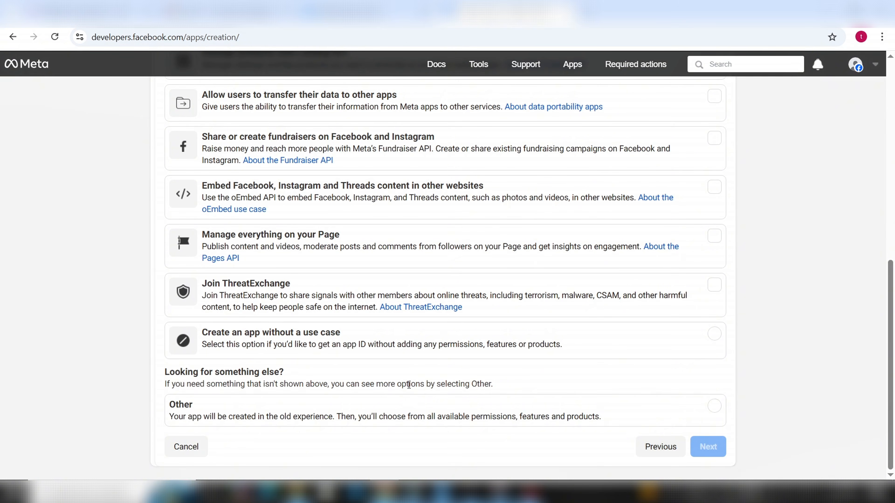
{"action": "left_click", "coordinate": [425, 419]}
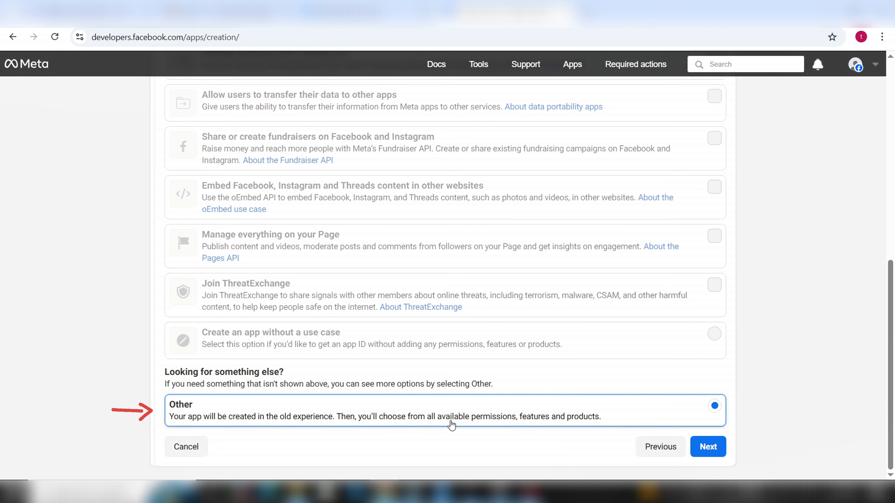
{"action": "left_click", "coordinate": [711, 456]}
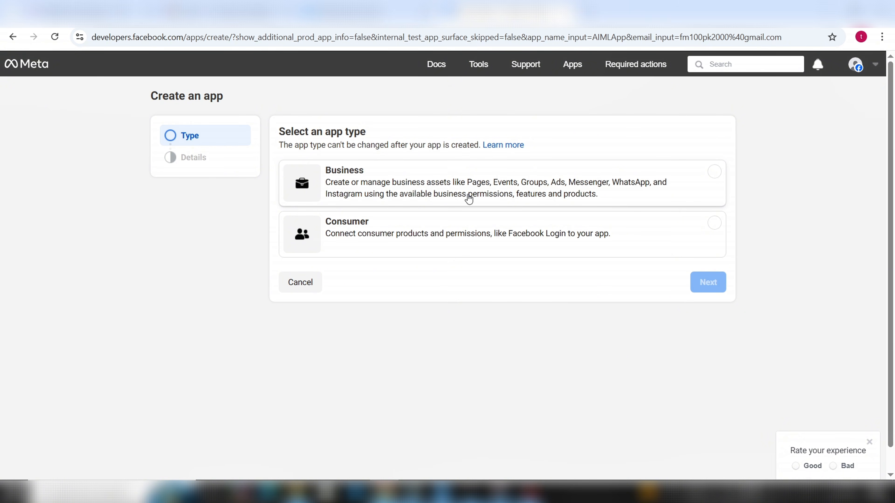
{"action": "left_click", "coordinate": [499, 192]}
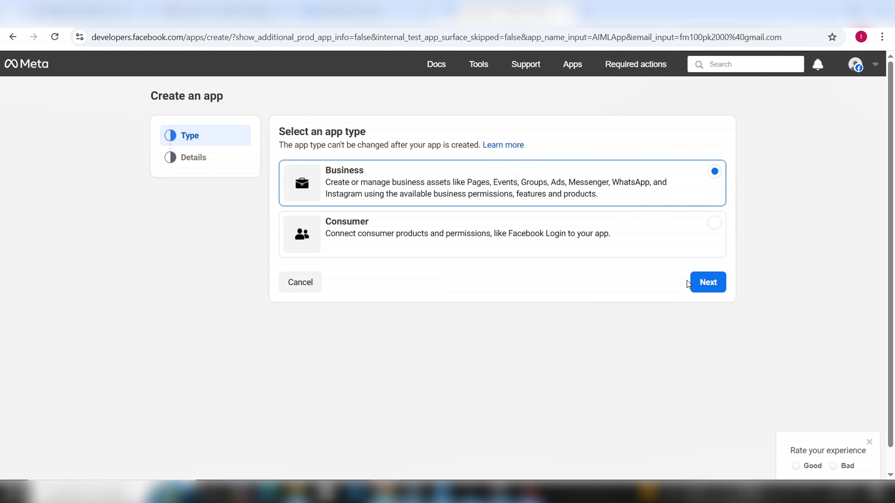
{"action": "left_click", "coordinate": [702, 283]}
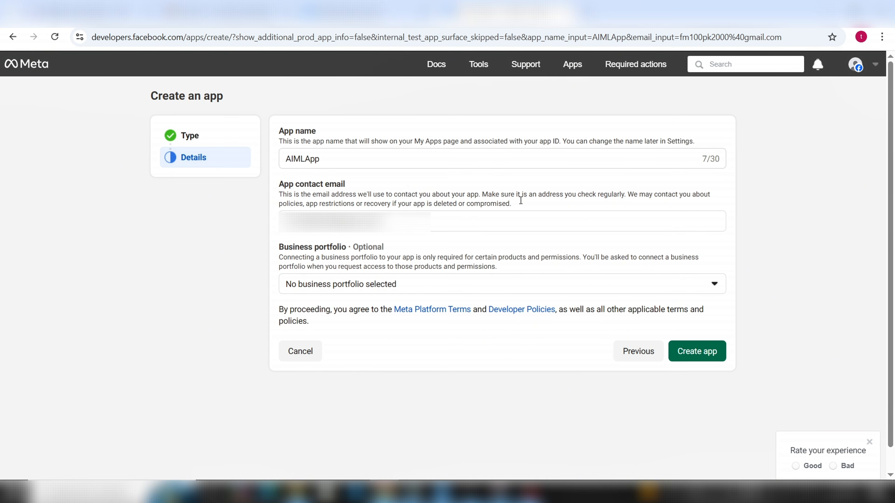
Connect the AI Tech business portfolio to AIMLApp and create the app, re-entering the account password to authorize it.
{"action": "left_click", "coordinate": [691, 355]}
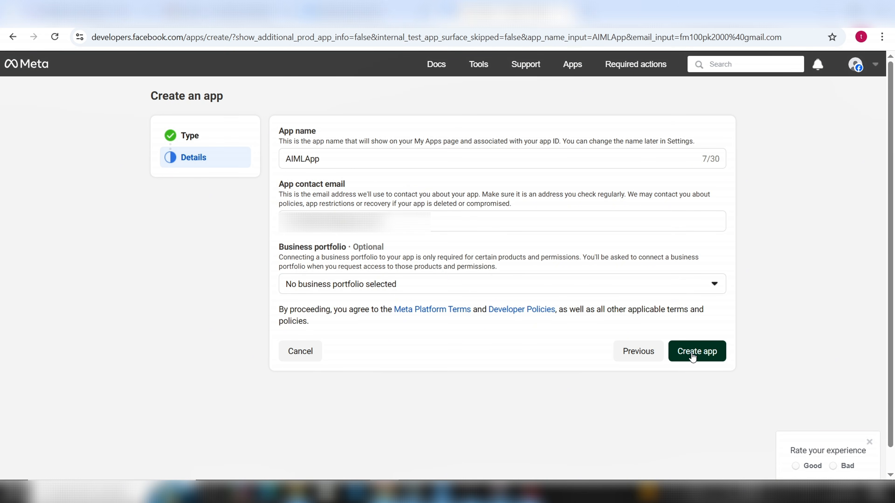
{"action": "left_click", "coordinate": [713, 285]}
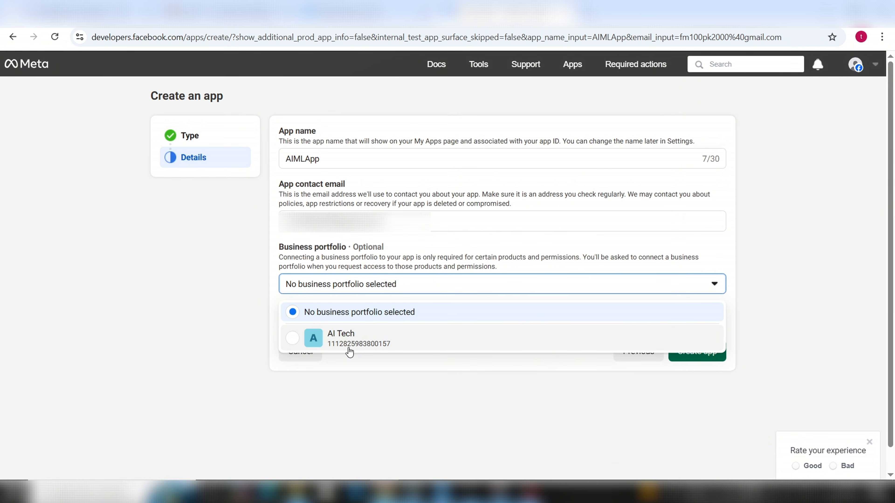
{"action": "left_click", "coordinate": [295, 343]}
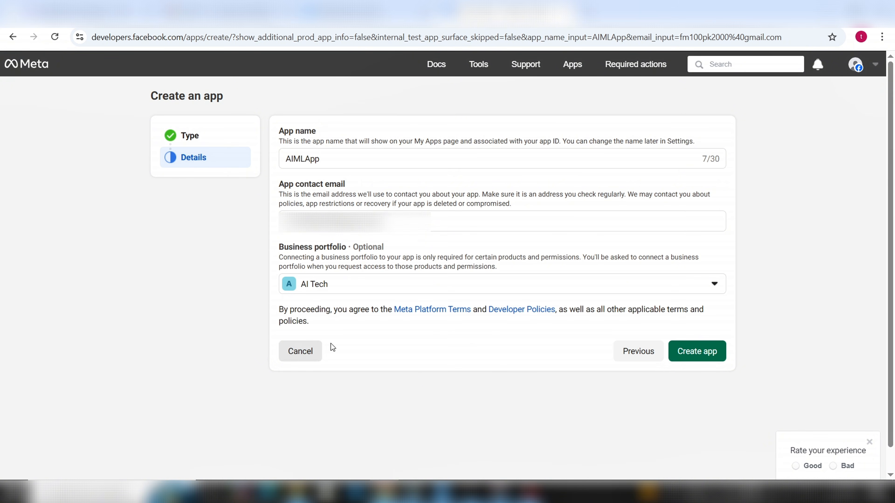
{"action": "left_click", "coordinate": [692, 357]}
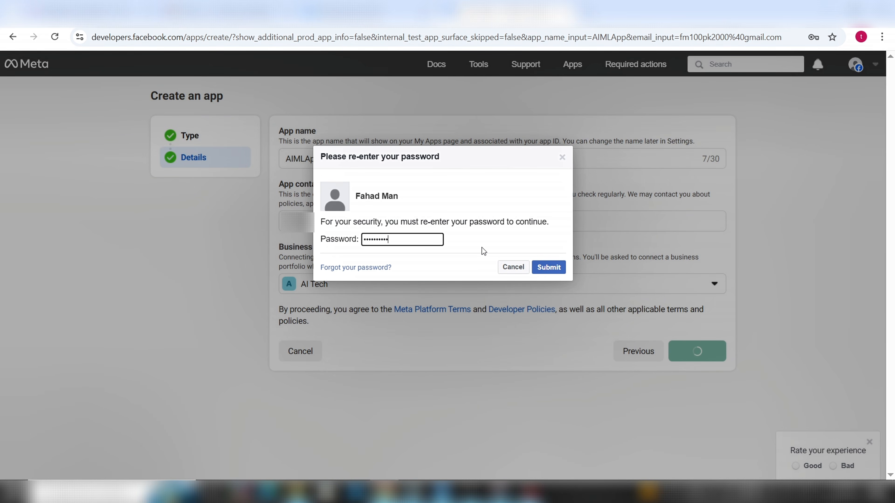
{"action": "left_click", "coordinate": [548, 269]}
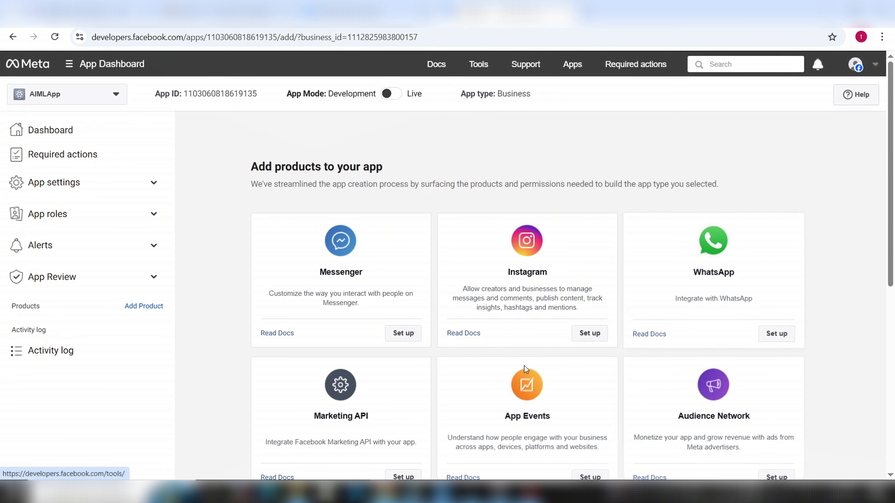
Open the basic app settings of AIMLApp and copy its App ID.
{"action": "left_click", "coordinate": [69, 187]}
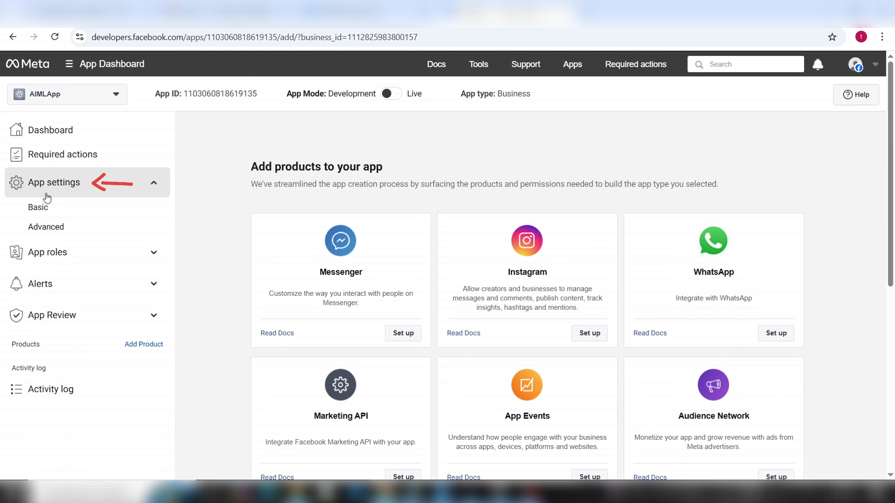
{"action": "left_click", "coordinate": [46, 209]}
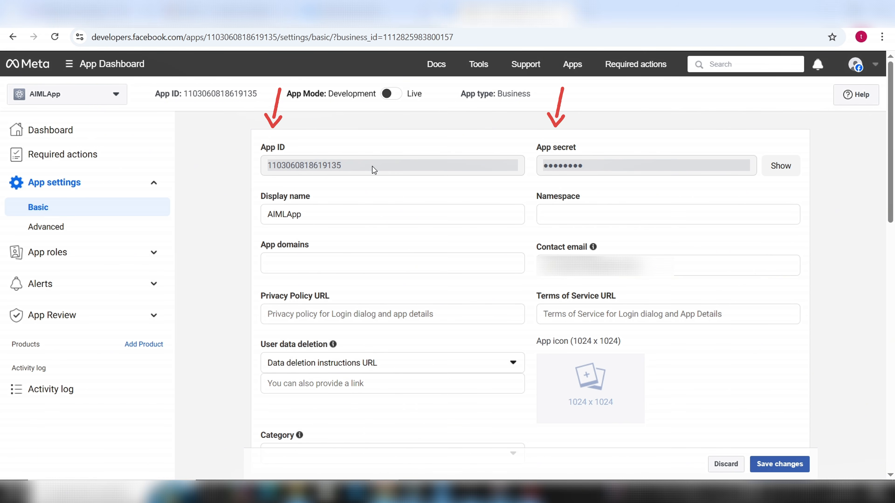
{"action": "left_click_drag", "start_coordinate": [374, 170], "coordinate": [264, 170]}
{"action": "right_click", "coordinate": [296, 166]}
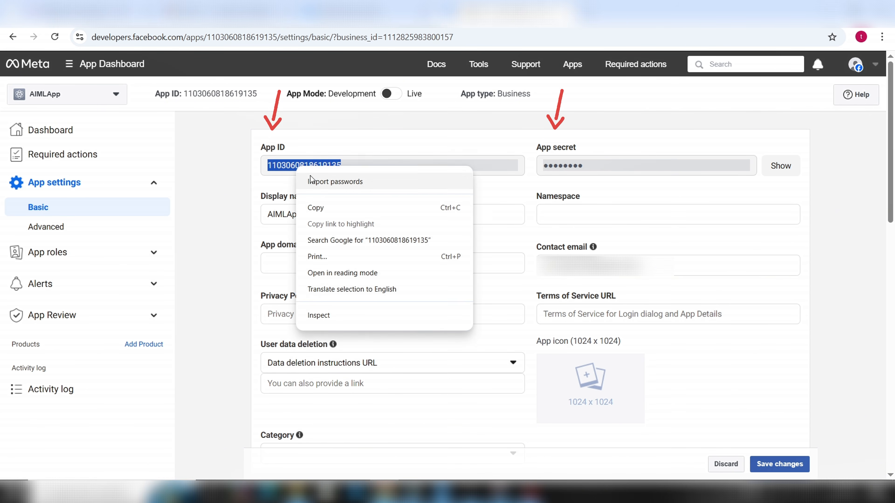
{"action": "left_click", "coordinate": [317, 207]}
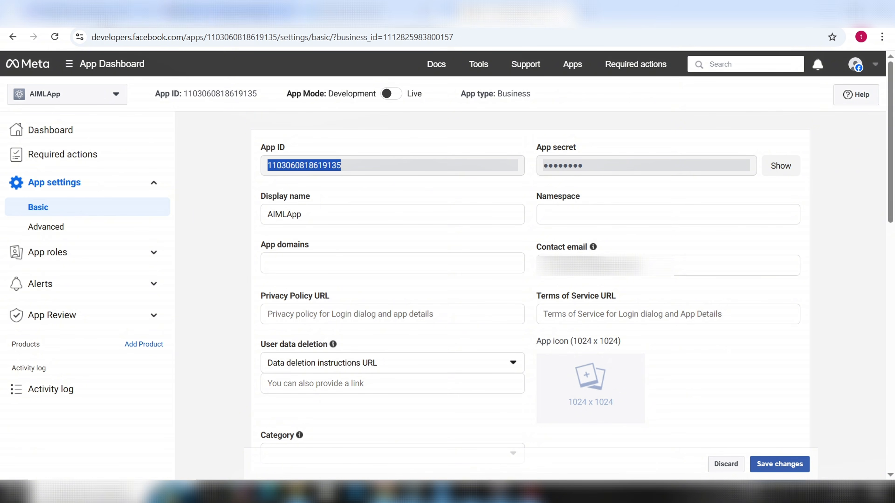
Switch to n8n, enter the app's ID and secret as Client ID and Client Secret, and save the WhatsApp OAuth credential.
{"action": "left_click", "coordinate": [117, 13]}
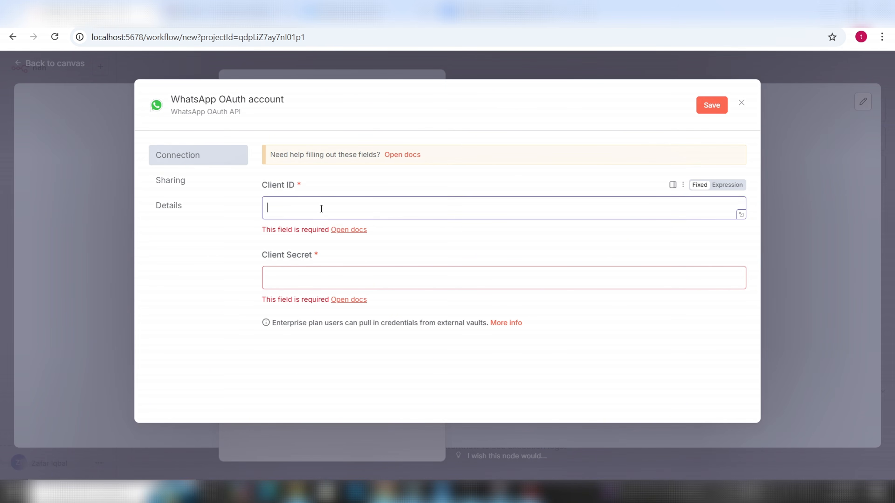
{"action": "key", "text": "ctrl+v"}
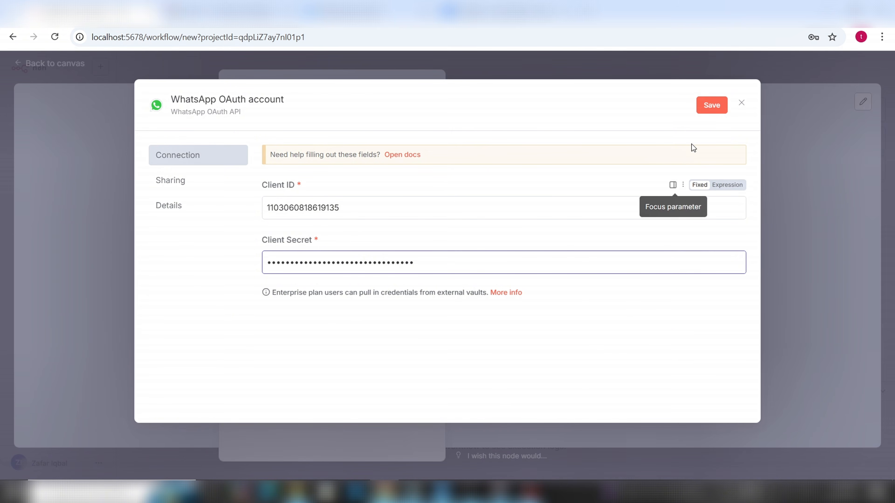
{"action": "left_click", "coordinate": [712, 105]}
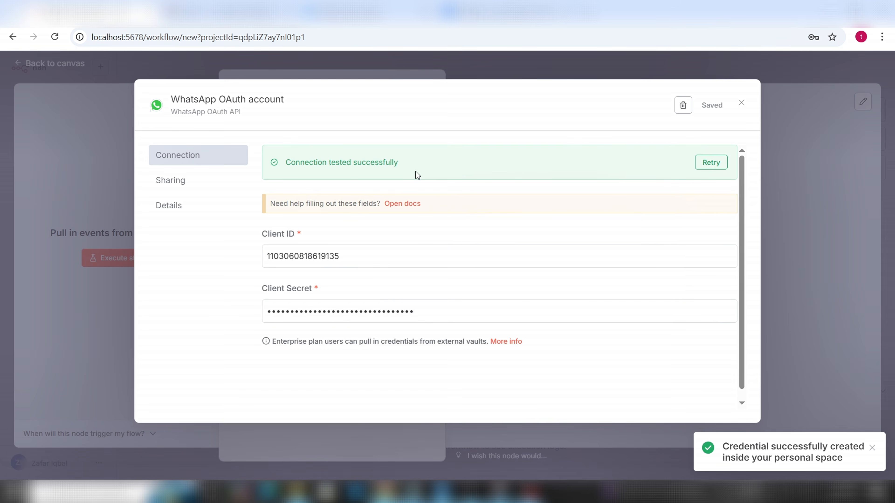
{"action": "left_click_drag", "start_coordinate": [413, 169], "coordinate": [288, 163]}
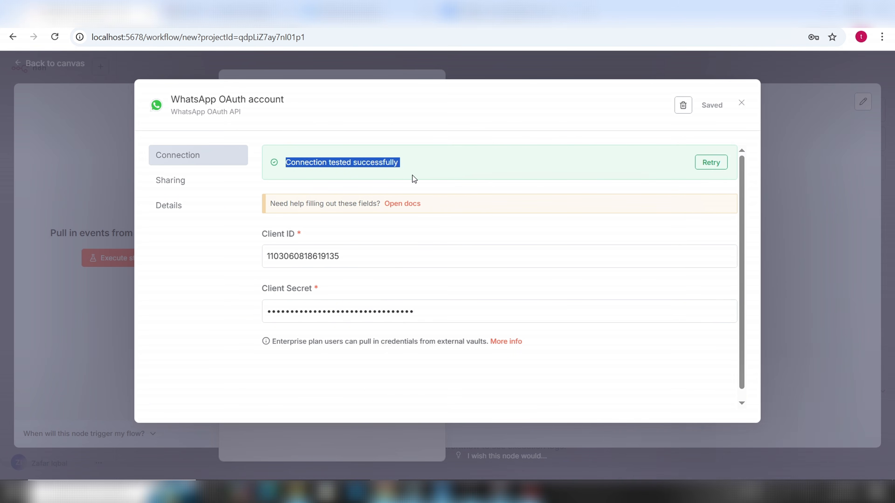
{"action": "left_click", "coordinate": [741, 104]}
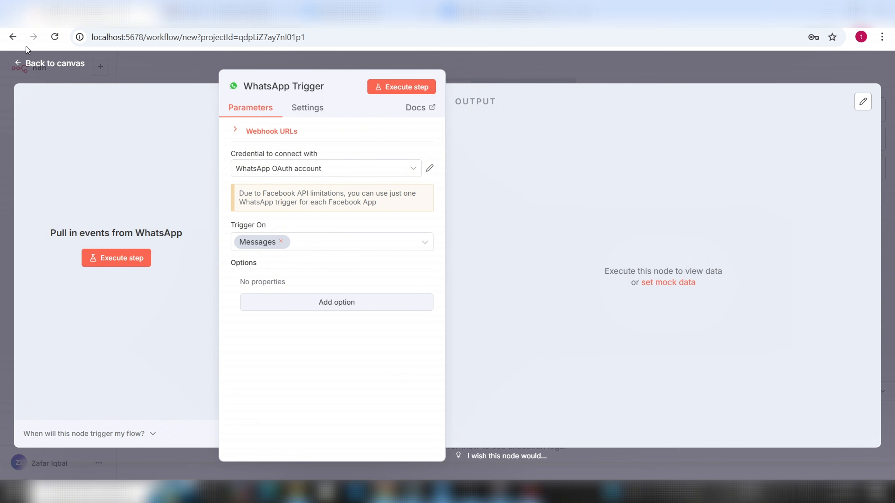
{"action": "left_click", "coordinate": [58, 64]}
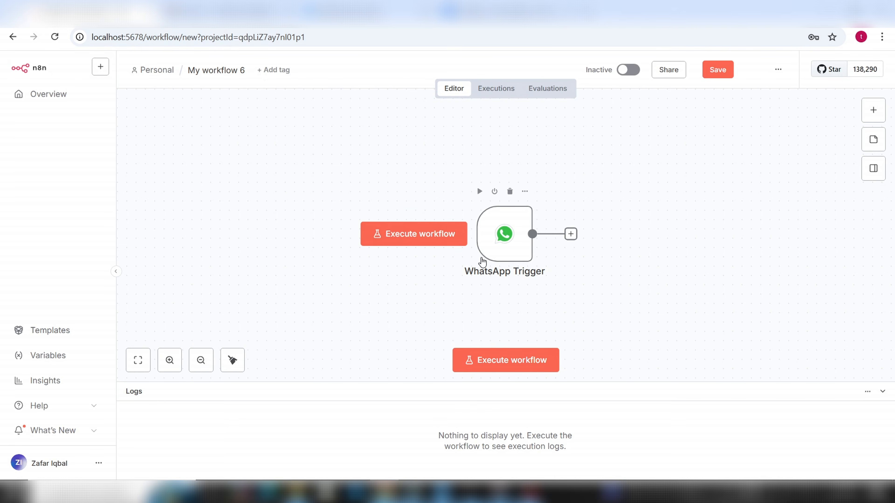
Move the WhatsApp Trigger node toward the canvas's left side and add an AI Agent node after it.
{"action": "left_click_drag", "start_coordinate": [495, 248], "coordinate": [281, 247]}
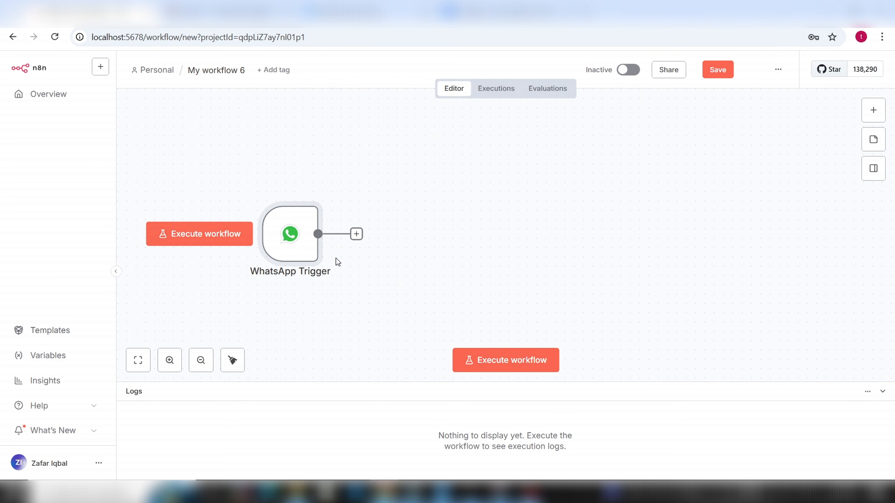
{"action": "mouse_move", "coordinate": [312, 251]}
{"action": "left_click", "coordinate": [357, 236]}
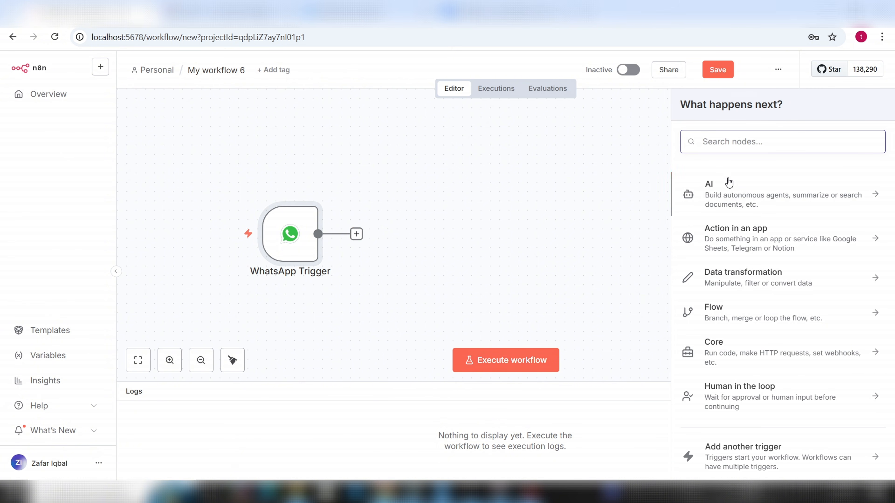
{"action": "left_click", "coordinate": [724, 198]}
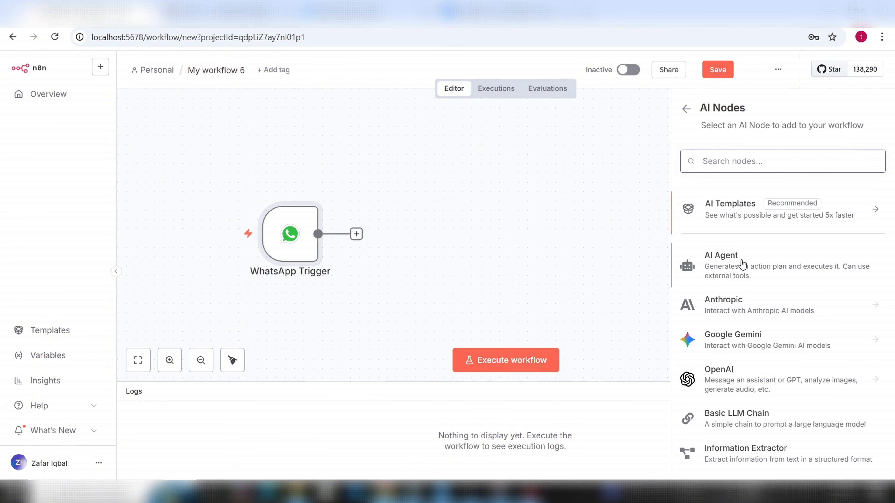
{"action": "left_click", "coordinate": [733, 272]}
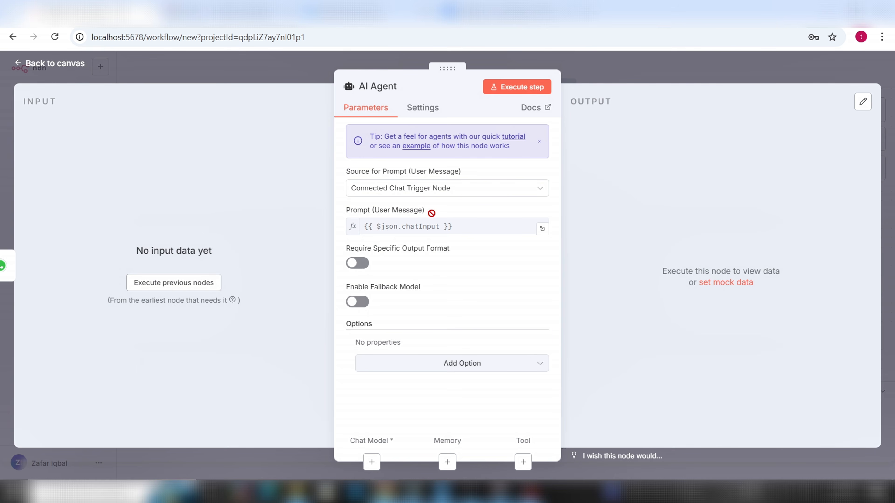
{"action": "left_click", "coordinate": [55, 64]}
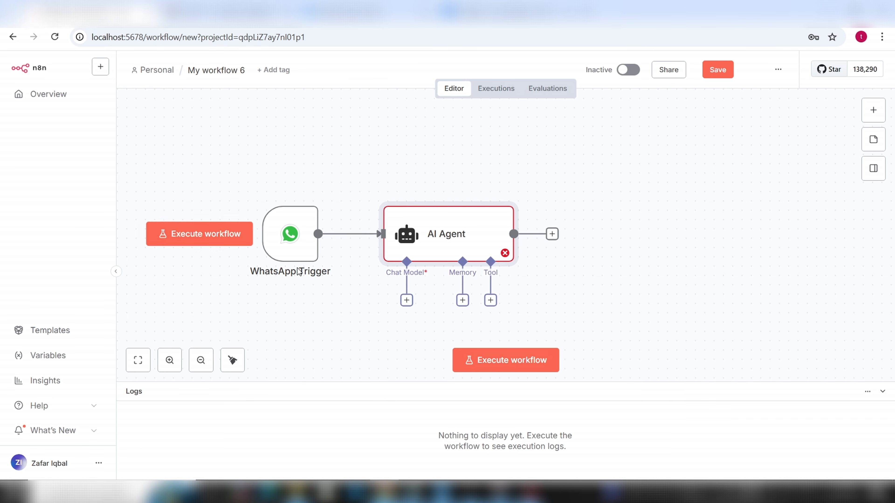
Attach a Google Gemini Chat Model to the AI Agent, keeping the Google Gemini(PaLM) Api account and models/gemini-2.5-flash.
{"action": "mouse_move", "coordinate": [321, 275]}
{"action": "left_click", "coordinate": [407, 301]}
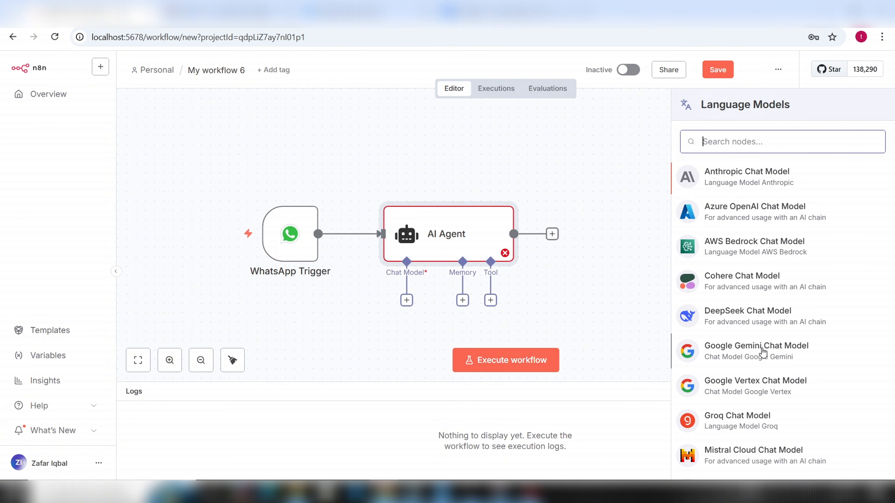
{"action": "scroll", "coordinate": [763, 352], "scroll_direction": "down", "scroll_amount": 3}
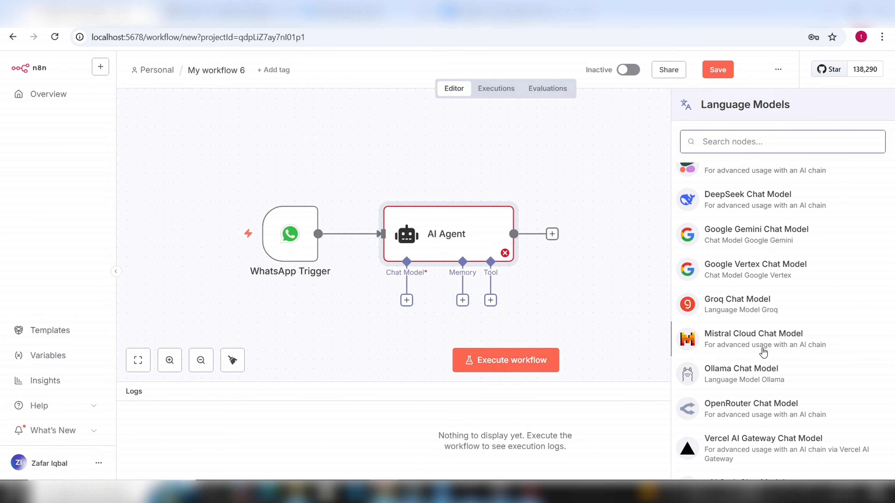
{"action": "scroll", "coordinate": [763, 351], "scroll_direction": "up", "scroll_amount": 2}
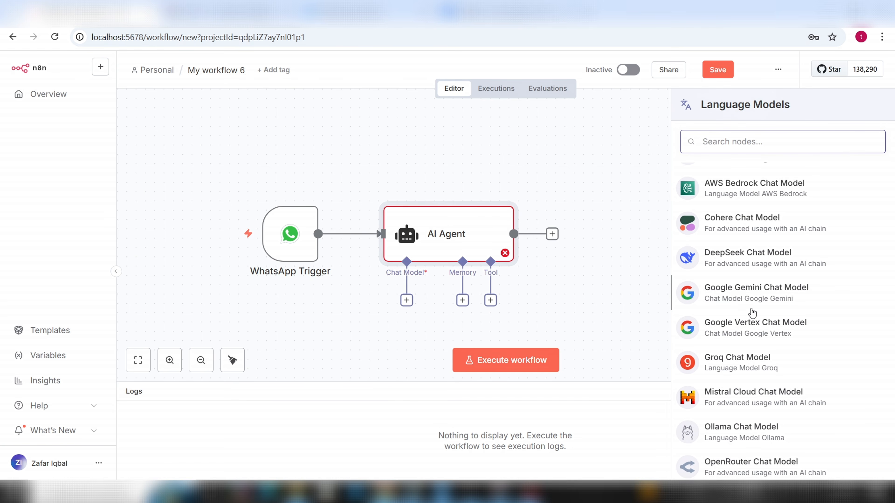
{"action": "scroll", "coordinate": [753, 312], "scroll_direction": "down", "scroll_amount": 5}
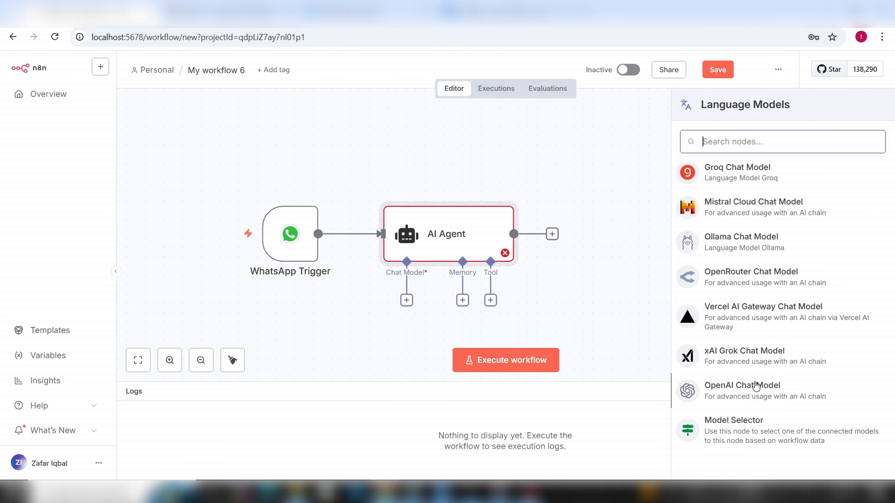
{"action": "scroll", "coordinate": [754, 395], "scroll_direction": "up", "scroll_amount": 5}
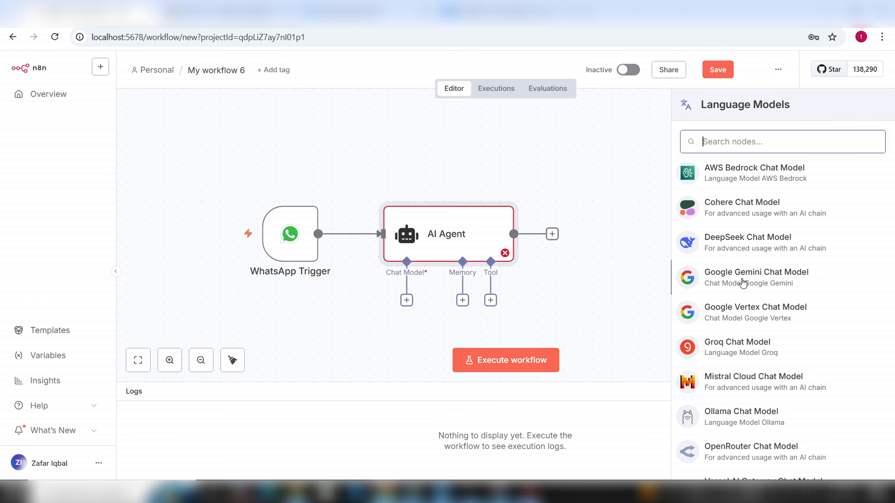
{"action": "left_click", "coordinate": [743, 280]}
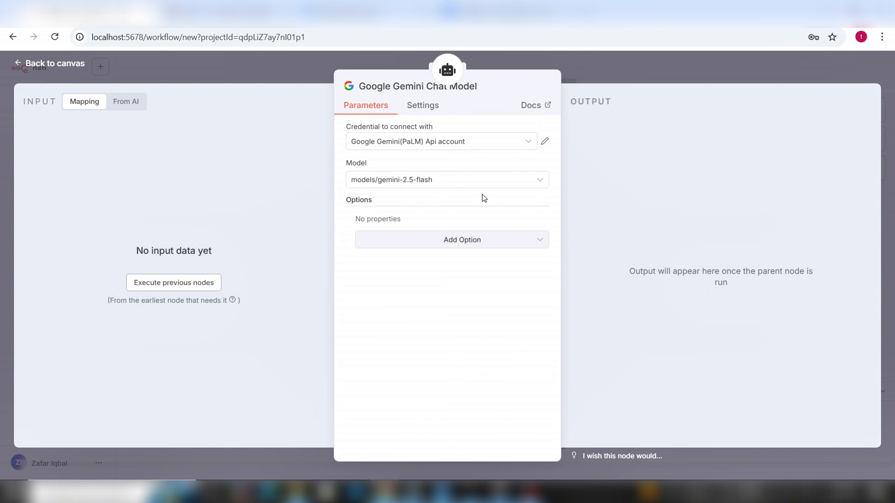
{"action": "left_click", "coordinate": [43, 67]}
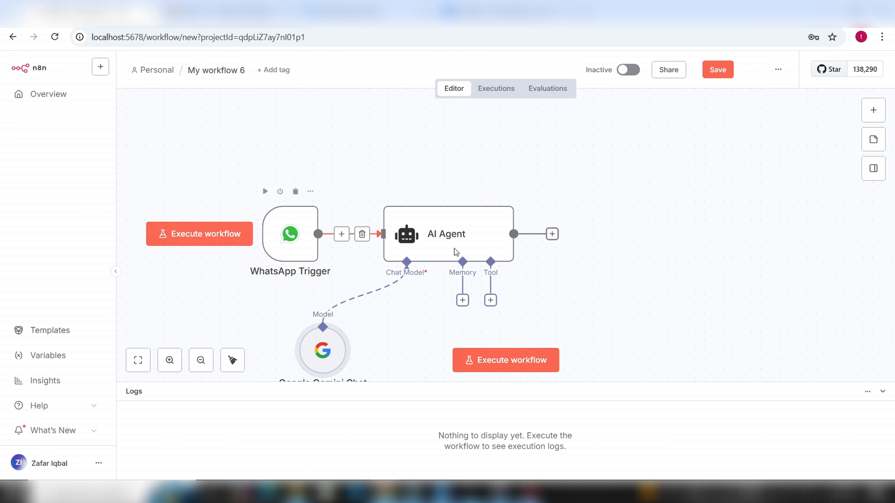
Add a WhatsApp Business Cloud Send message node after the AI Agent.
{"action": "left_click", "coordinate": [553, 234]}
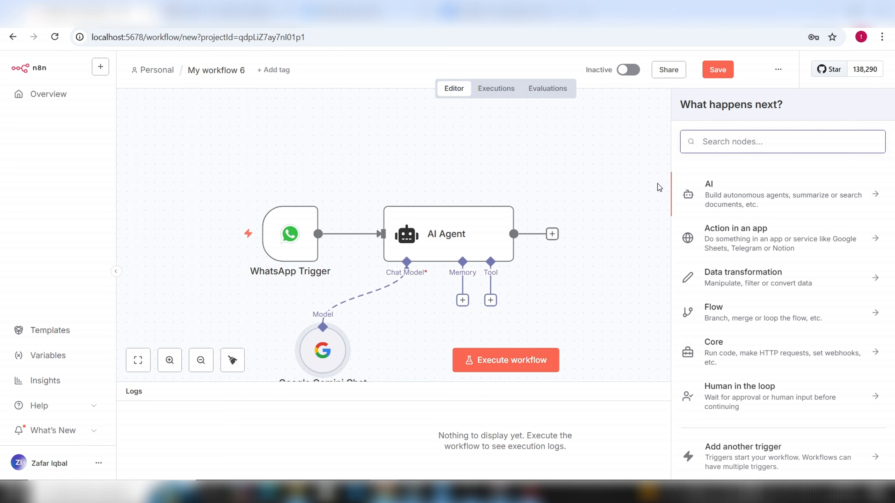
{"action": "type", "text": "what"}
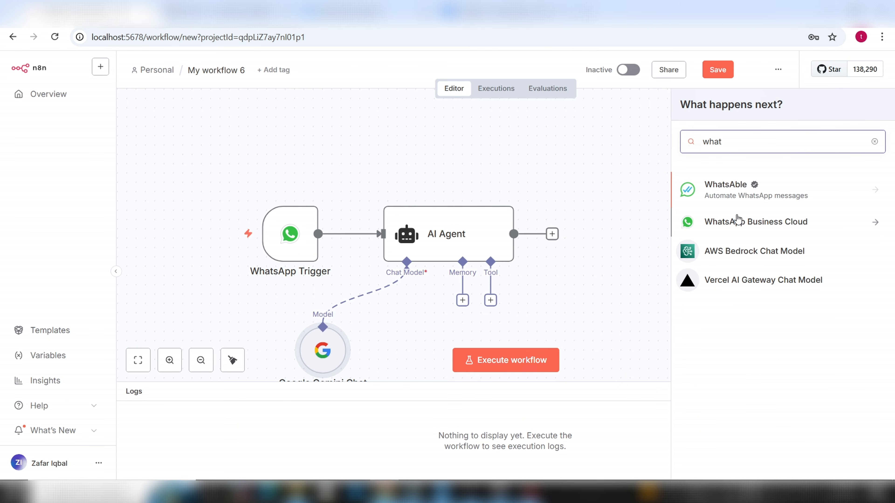
{"action": "left_click", "coordinate": [739, 223]}
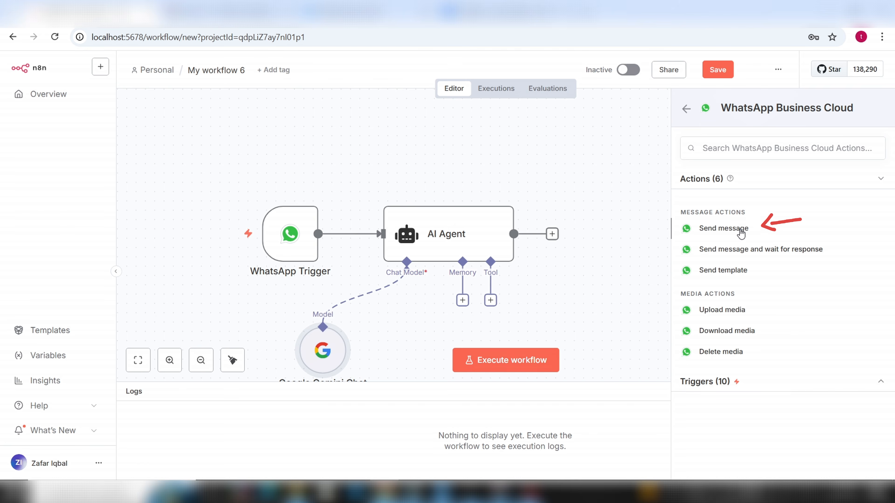
{"action": "left_click", "coordinate": [742, 230]}
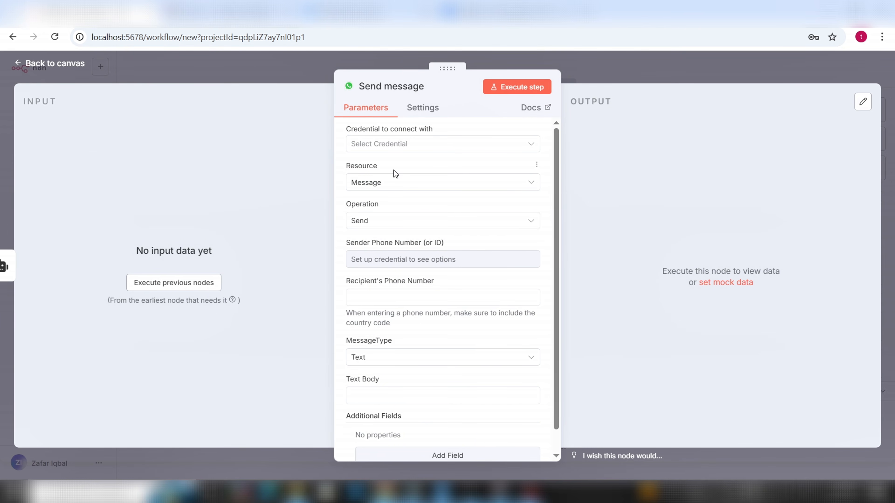
Start a new WhatsApp API credential for the Send message node, which needs an Access Token and Business Account ID.
{"action": "left_click", "coordinate": [528, 148]}
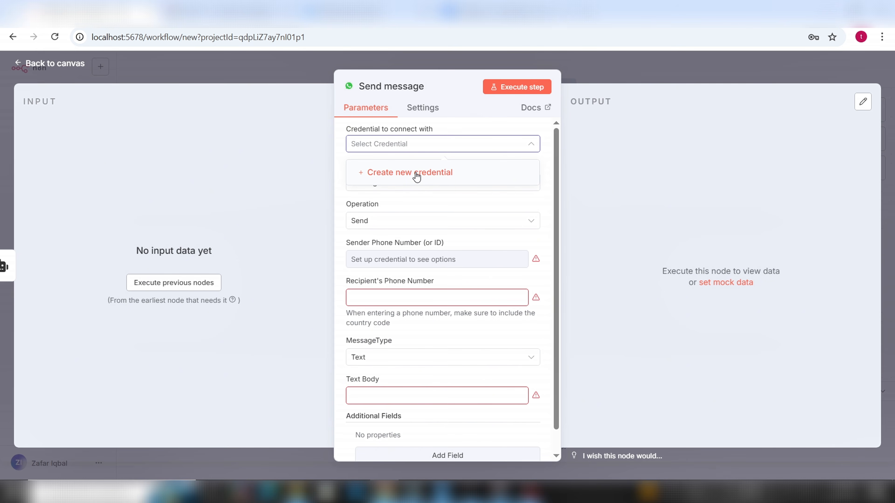
{"action": "left_click", "coordinate": [416, 173]}
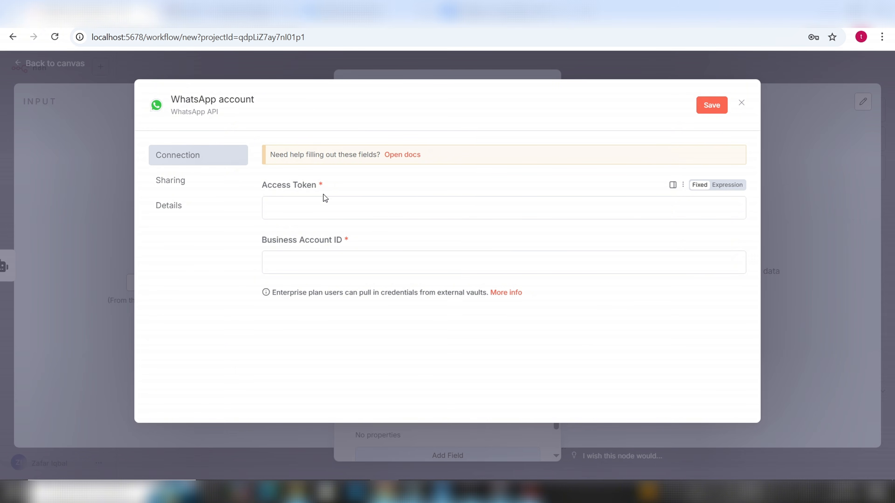
{"action": "left_click_drag", "start_coordinate": [326, 185], "coordinate": [260, 187]}
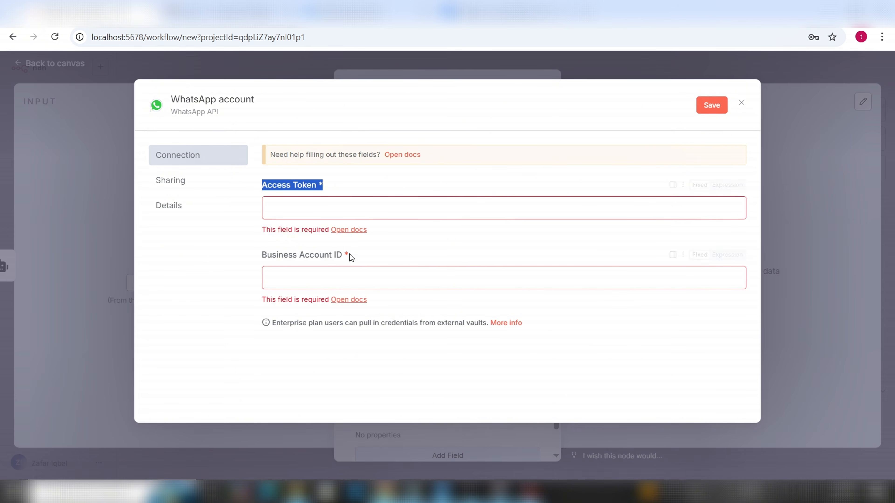
{"action": "left_click", "coordinate": [349, 273]}
{"action": "left_click", "coordinate": [331, 216]}
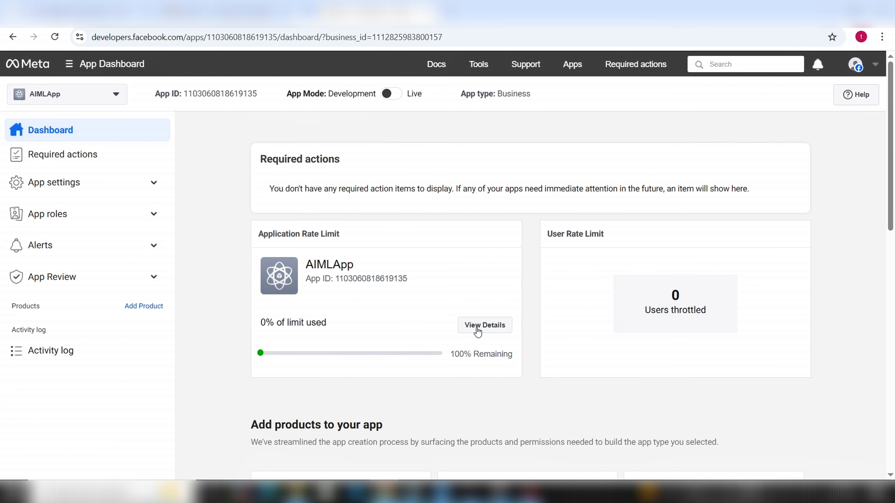
In the Meta app dashboard, set up the WhatsApp product for AIMLApp with the AI Tech portfolio and open its API Setup page.
{"action": "scroll", "coordinate": [830, 363], "scroll_direction": "down", "scroll_amount": 7}
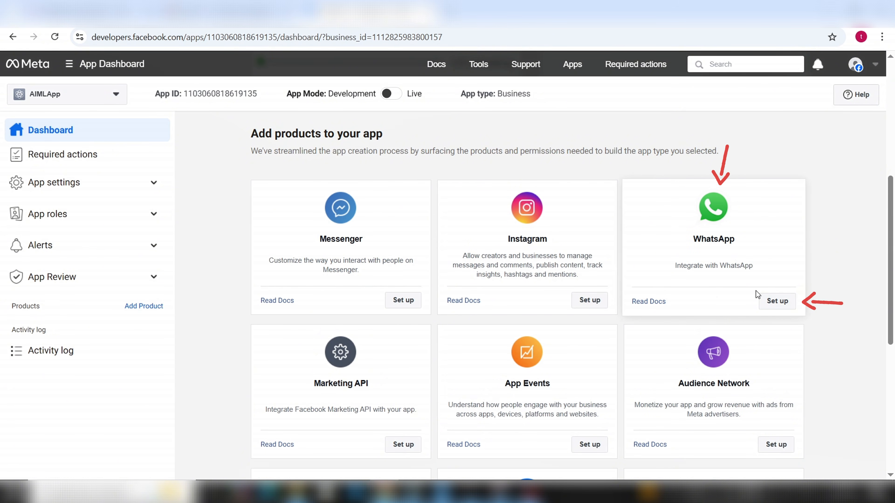
{"action": "left_click", "coordinate": [776, 307]}
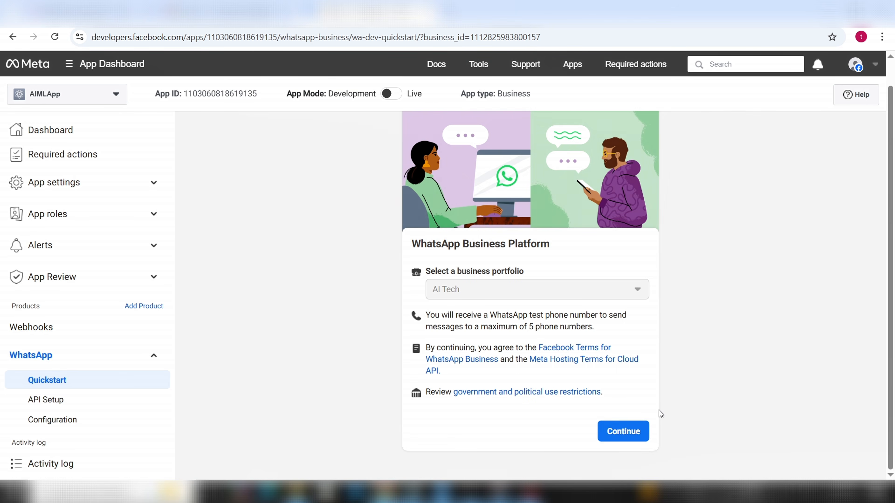
{"action": "left_click", "coordinate": [624, 435]}
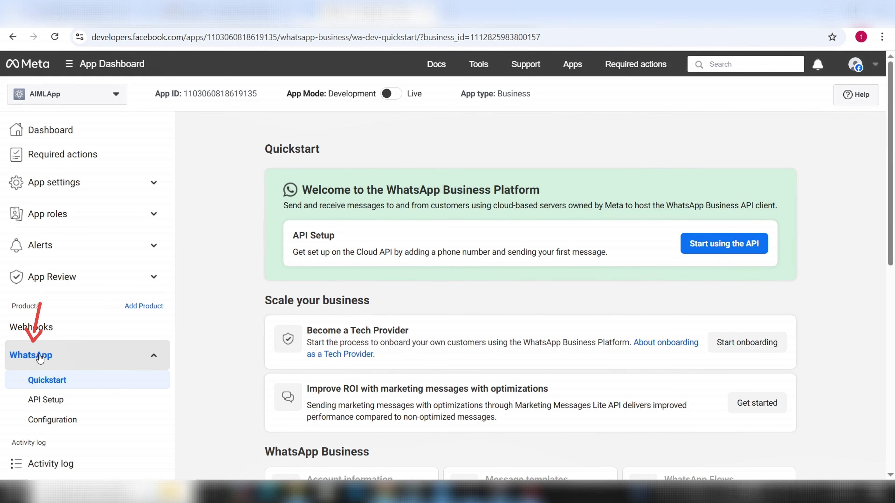
{"action": "left_click", "coordinate": [46, 402]}
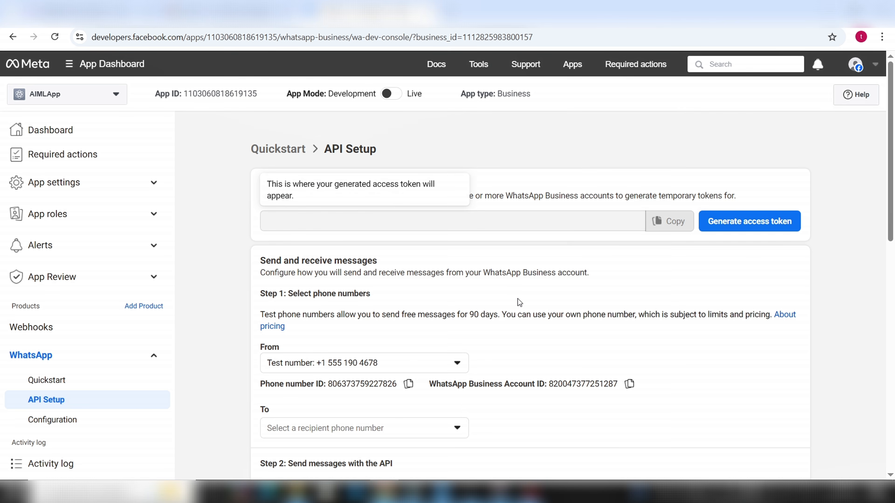
{"action": "scroll", "coordinate": [517, 298], "scroll_direction": "down", "scroll_amount": 2}
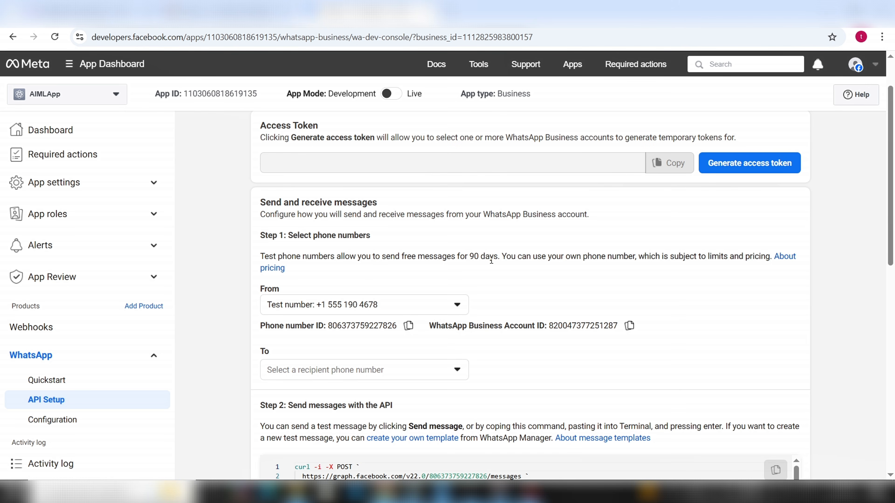
Examine the free test number terms and the sender and recipient phone number options on the API Setup page.
{"action": "left_click_drag", "start_coordinate": [504, 260], "coordinate": [276, 259]}
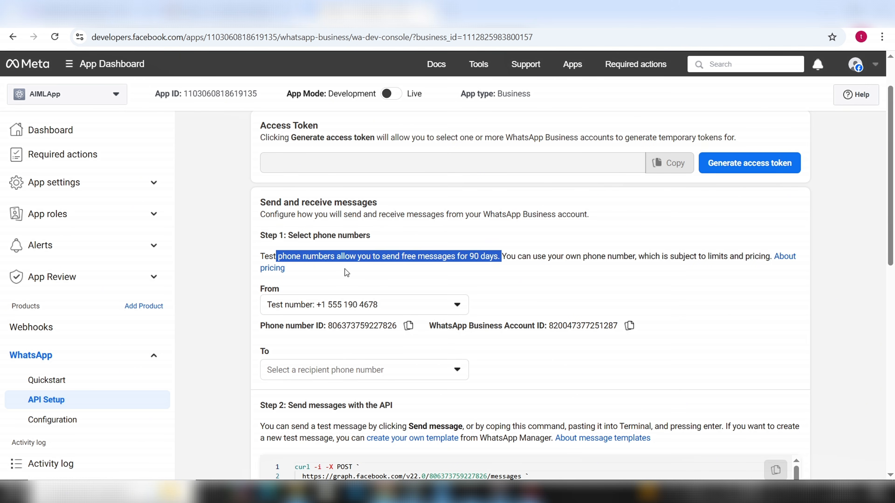
{"action": "left_click", "coordinate": [554, 375]}
{"action": "scroll", "coordinate": [529, 367], "scroll_direction": "down", "scroll_amount": 2}
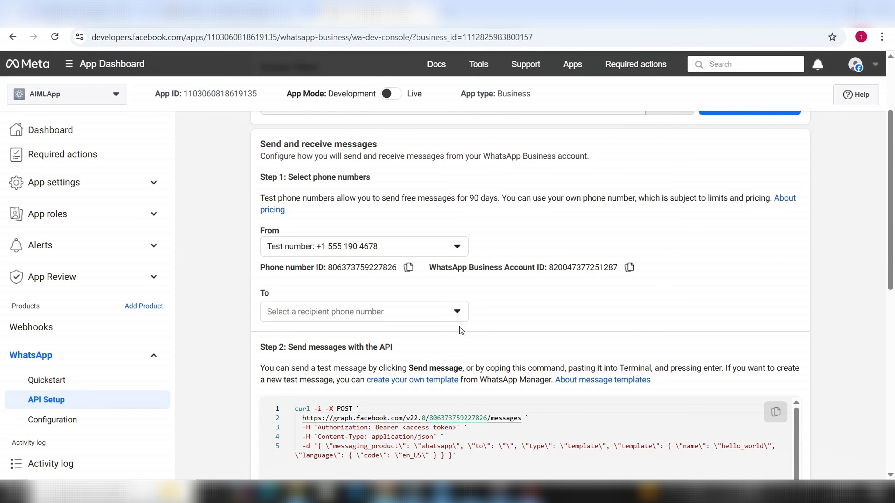
{"action": "left_click", "coordinate": [457, 249]}
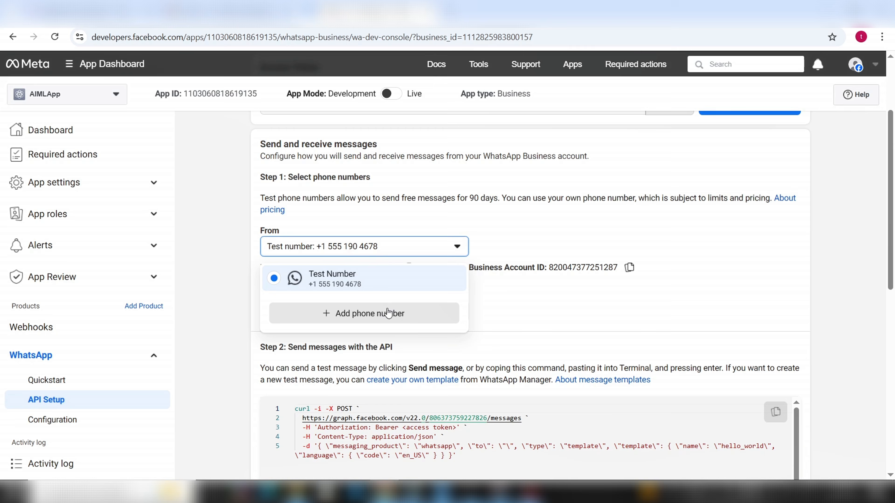
{"action": "left_click", "coordinate": [506, 309]}
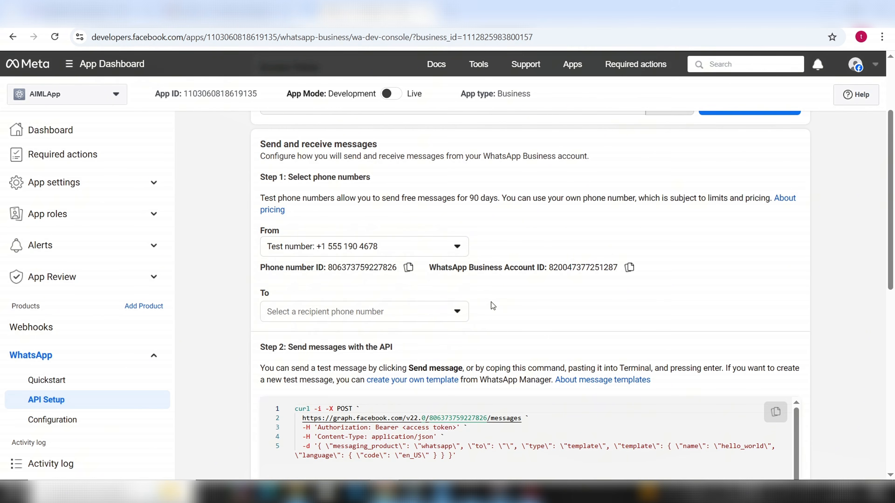
{"action": "left_click", "coordinate": [354, 318]}
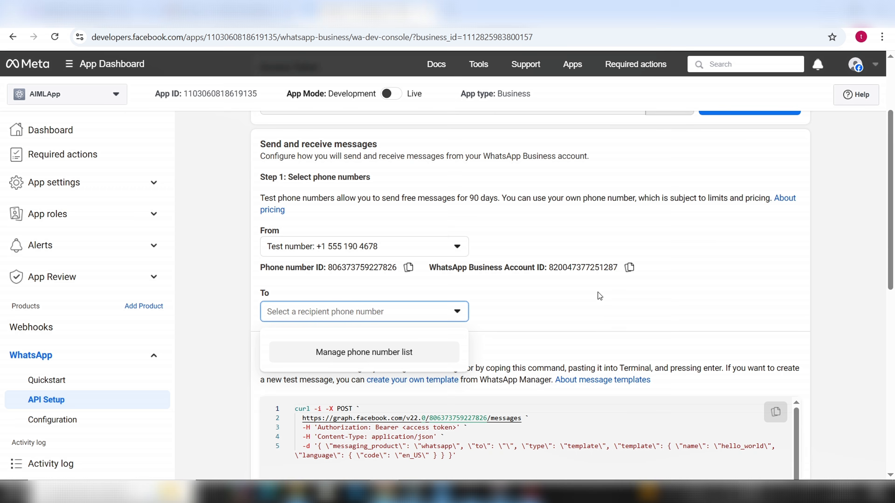
Generate a WhatsApp access token for AIMLApp, opting in to all current and future WhatsApp accounts and saving the access request.
{"action": "scroll", "coordinate": [688, 242], "scroll_direction": "up", "scroll_amount": 2}
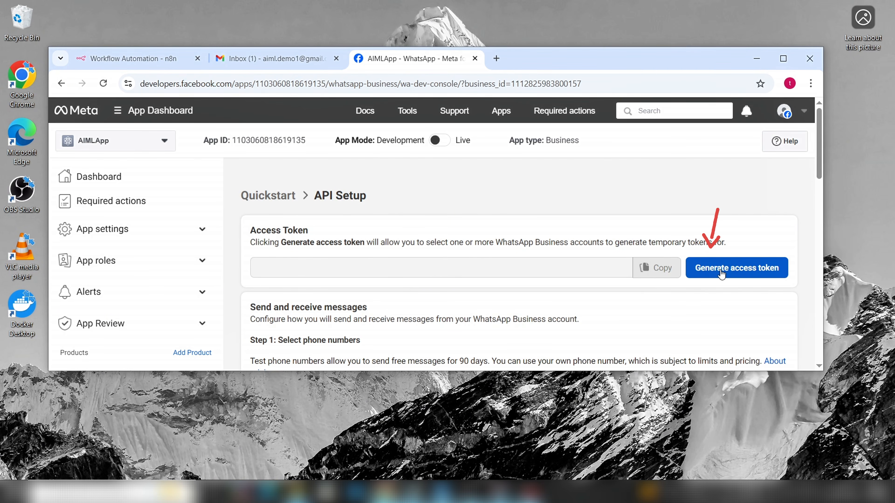
{"action": "left_click", "coordinate": [736, 276]}
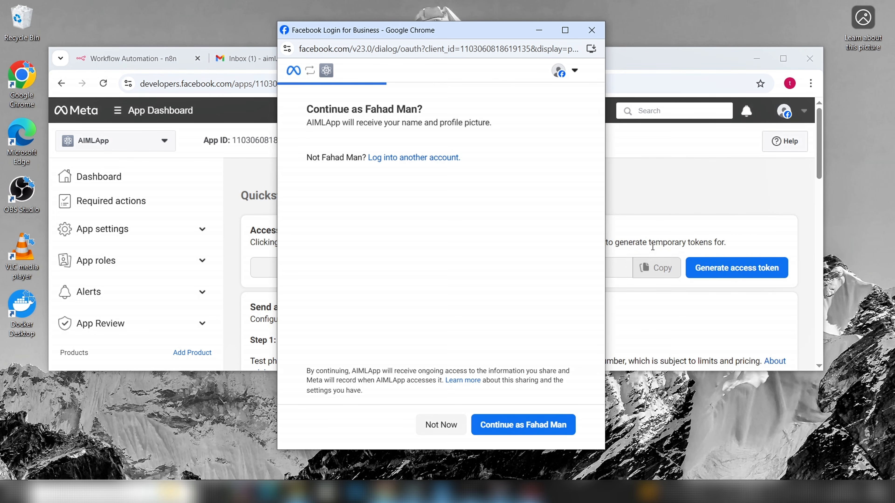
{"action": "left_click", "coordinate": [523, 425]}
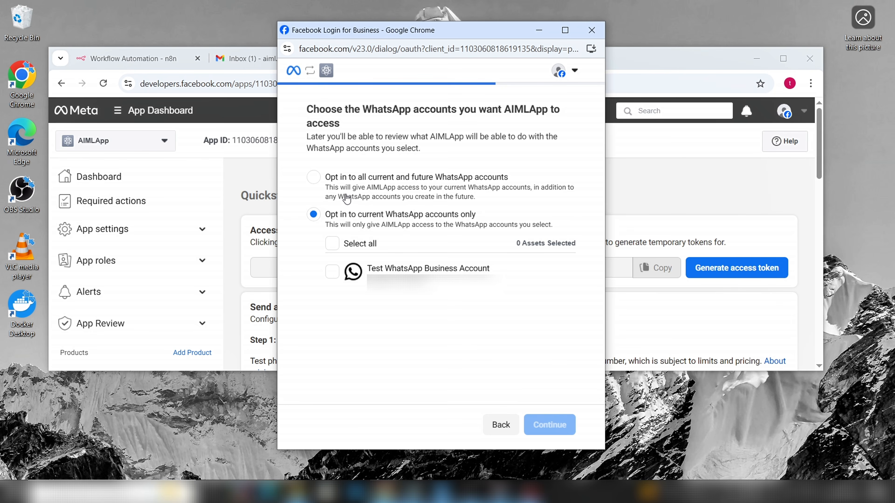
{"action": "left_click", "coordinate": [313, 177]}
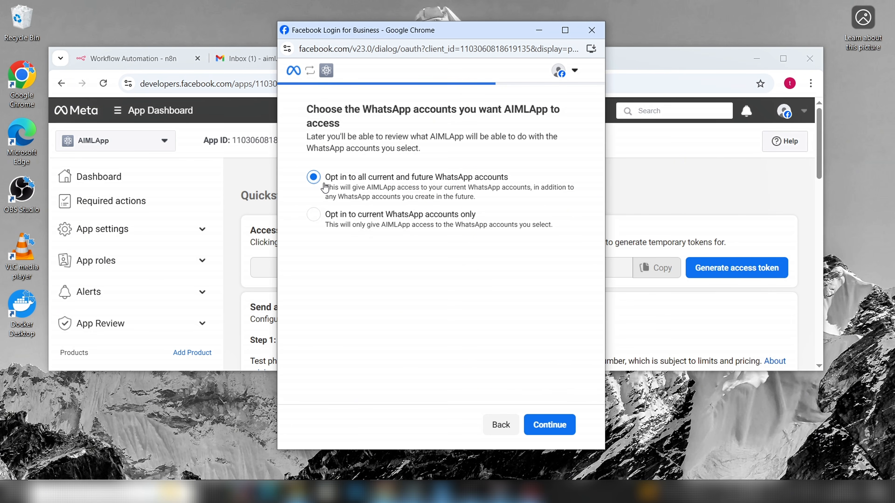
{"action": "left_click", "coordinate": [552, 429]}
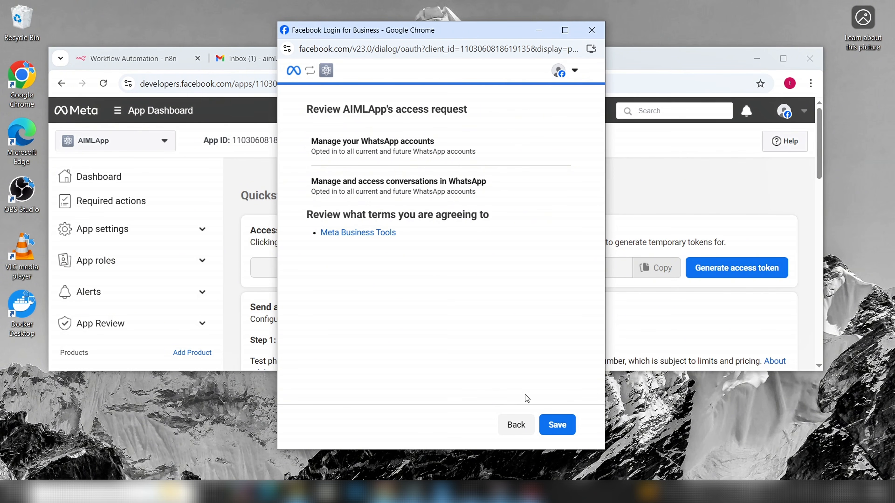
{"action": "left_click", "coordinate": [563, 430]}
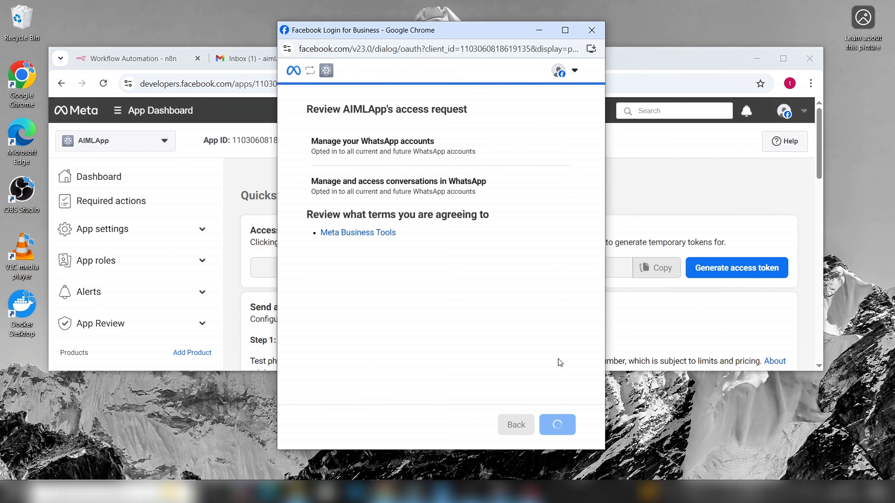
Copy the generated access token and paste it into the Access Token field of the WhatsApp API credential in n8n.
{"action": "left_click", "coordinate": [664, 276]}
{"action": "left_click", "coordinate": [133, 59]}
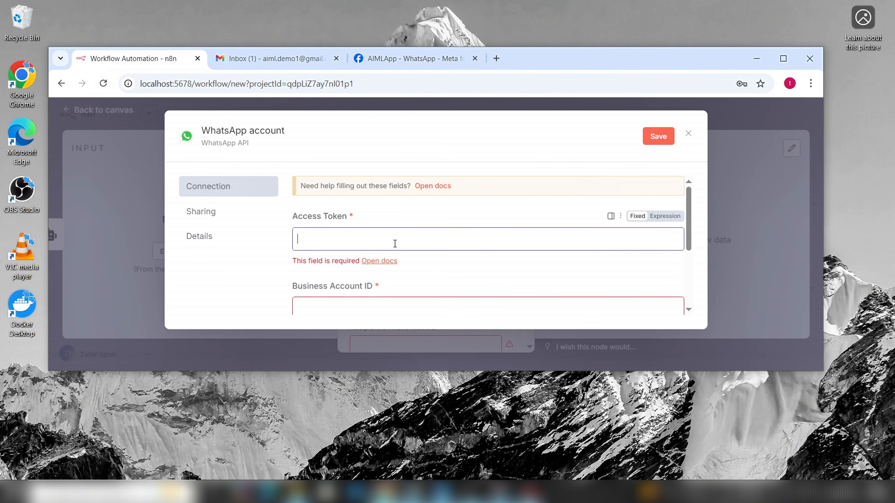
{"action": "key", "text": "ctrl+v"}
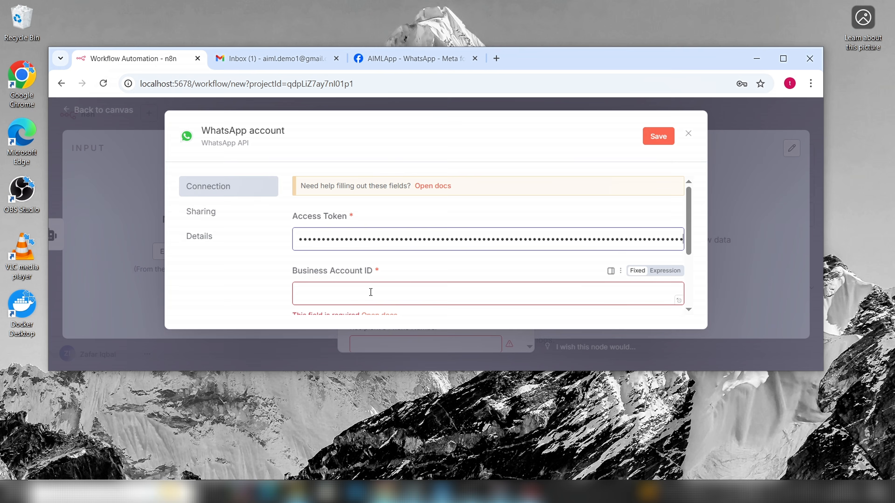
Copy the WhatsApp Business Account ID from Meta into the n8n credential's Business Account ID field, save the credential and close it.
{"action": "left_click", "coordinate": [406, 62]}
{"action": "scroll", "coordinate": [631, 332], "scroll_direction": "down", "scroll_amount": 3}
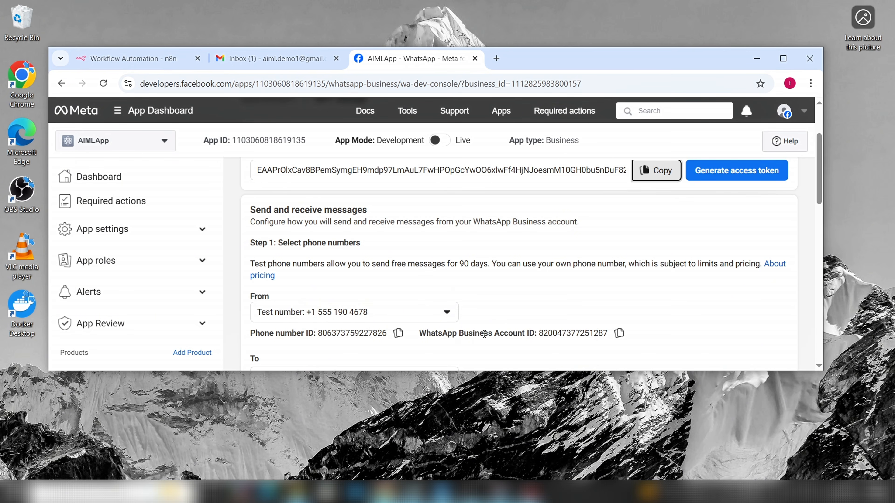
{"action": "left_click", "coordinate": [620, 334]}
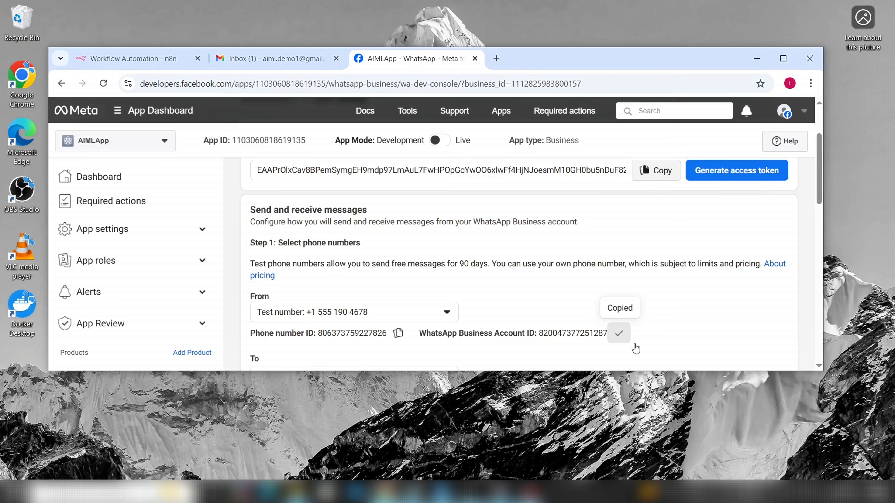
{"action": "left_click", "coordinate": [157, 65]}
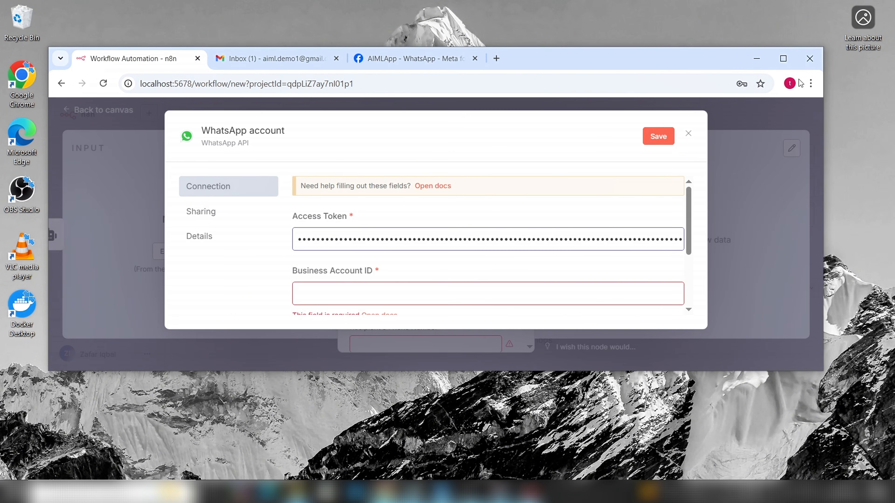
{"action": "left_click", "coordinate": [783, 58]}
{"action": "left_click", "coordinate": [344, 257]}
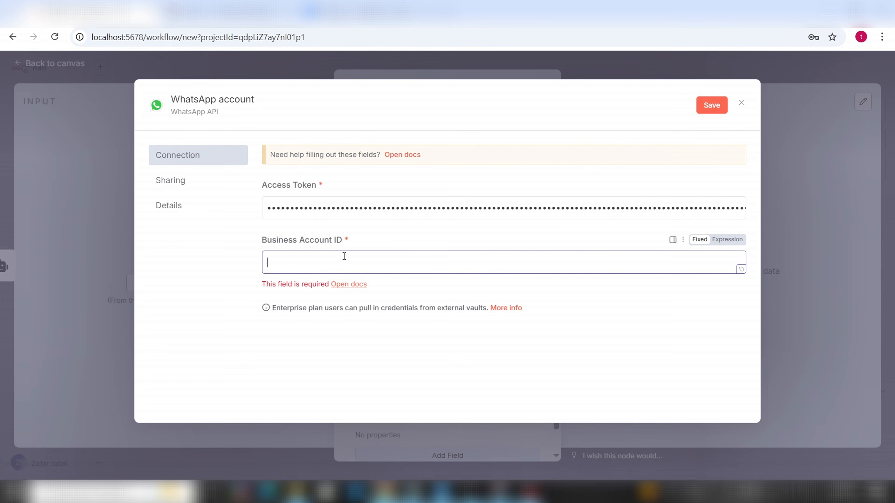
{"action": "key", "text": "ctrl+v"}
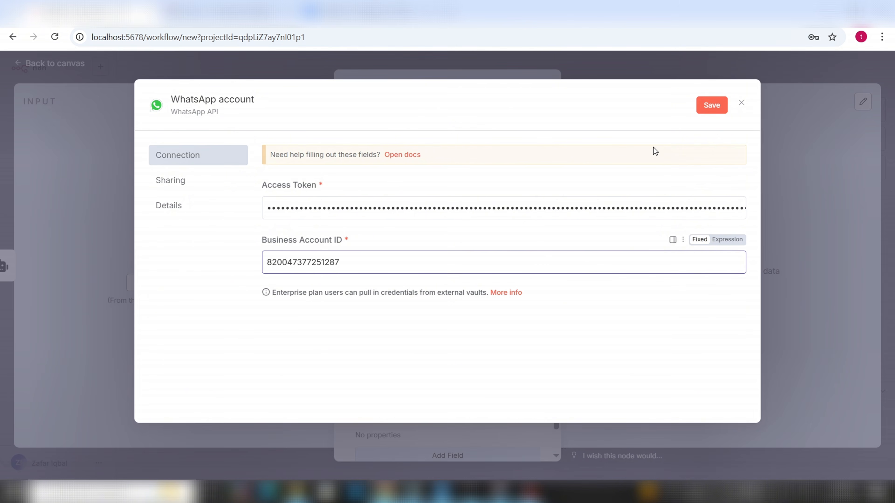
{"action": "left_click", "coordinate": [710, 108]}
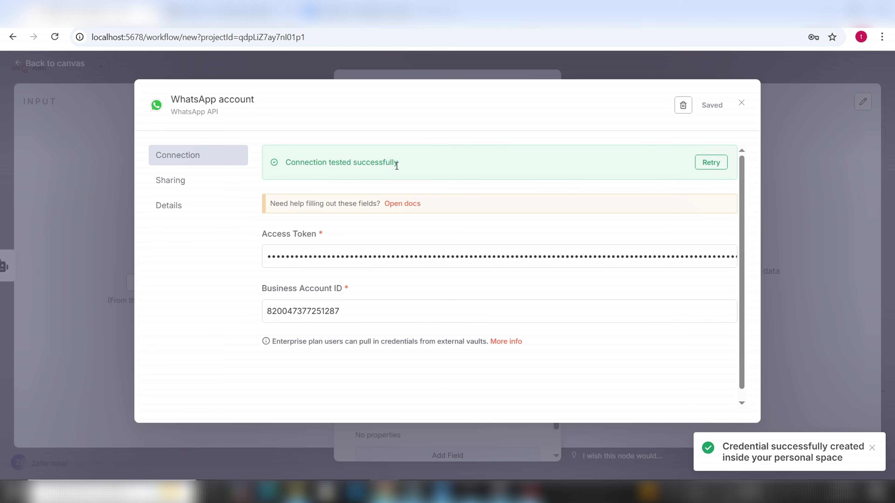
{"action": "left_click_drag", "start_coordinate": [397, 166], "coordinate": [305, 171]}
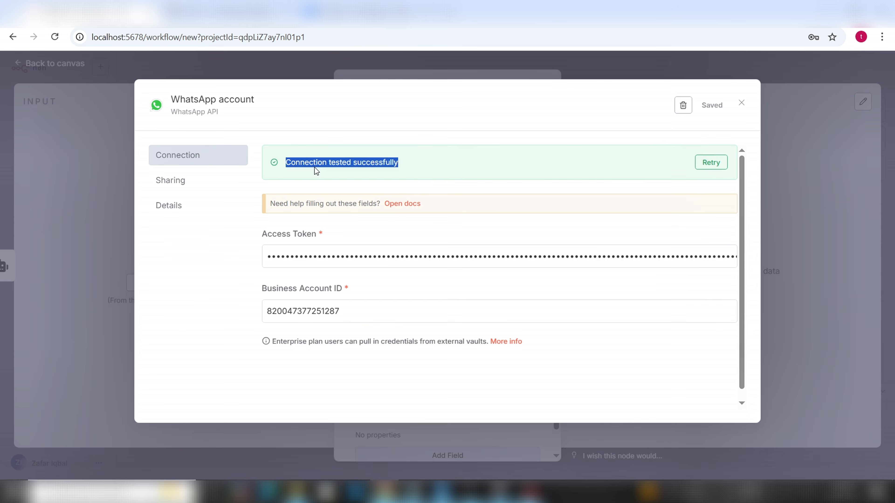
{"action": "left_click", "coordinate": [742, 105]}
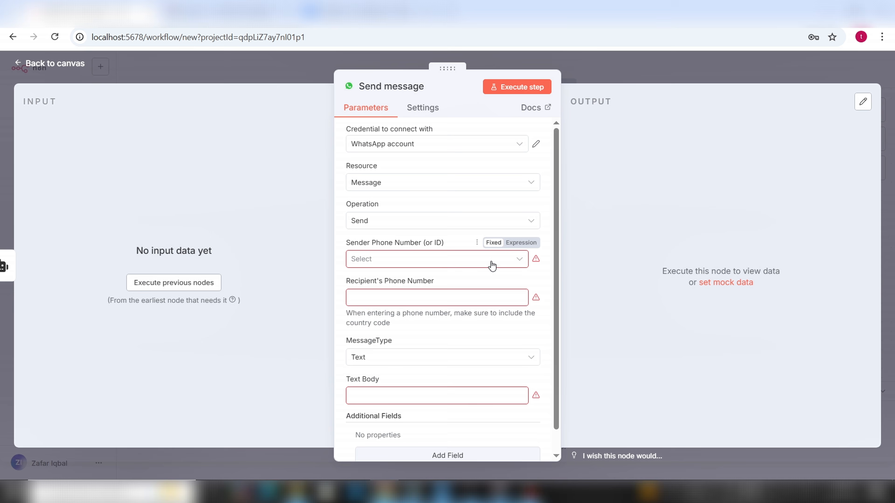
Set the Send message node's sender to the Test Number and enter the recipient's phone number.
{"action": "left_click", "coordinate": [519, 260]}
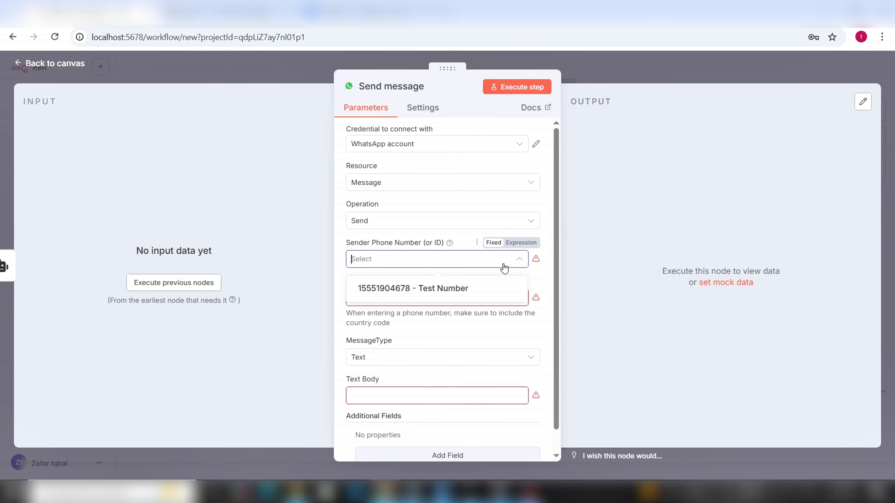
{"action": "left_click", "coordinate": [421, 294]}
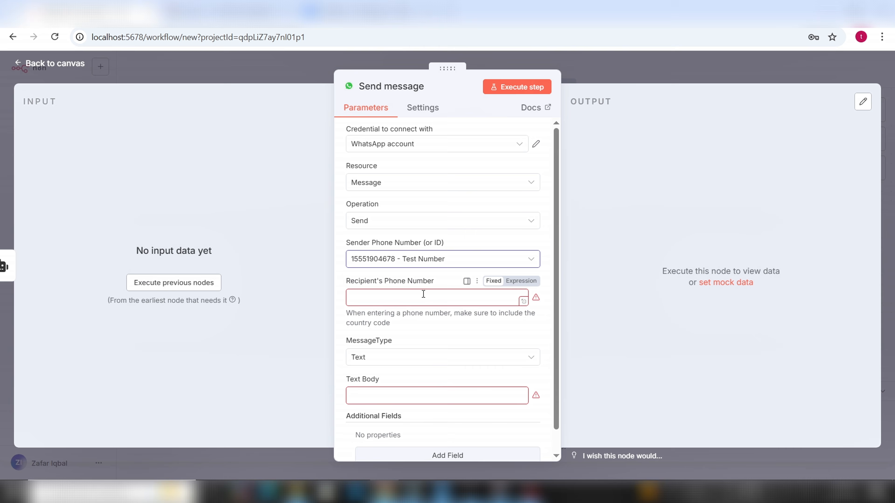
{"action": "left_click", "coordinate": [498, 302]}
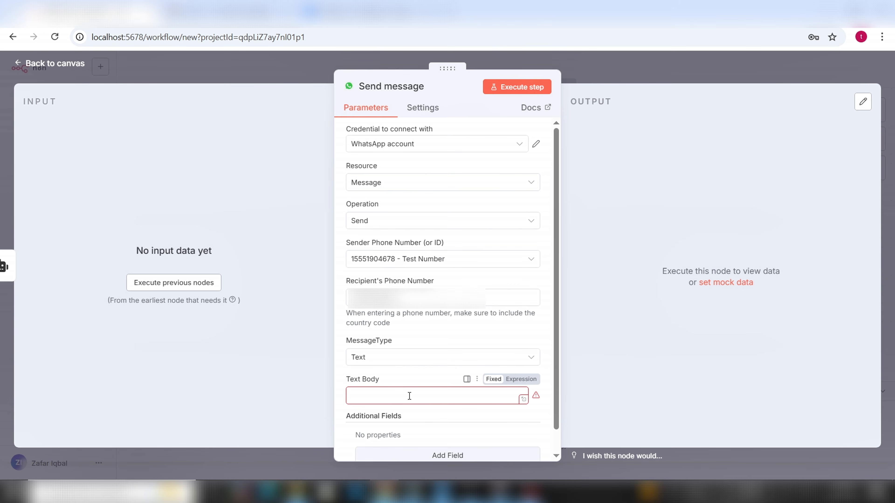
Set the Send message node's Text Body to "Hello we are testing whatsapp".
{"action": "left_click", "coordinate": [409, 396]}
{"action": "type", "text": "Hello we "}
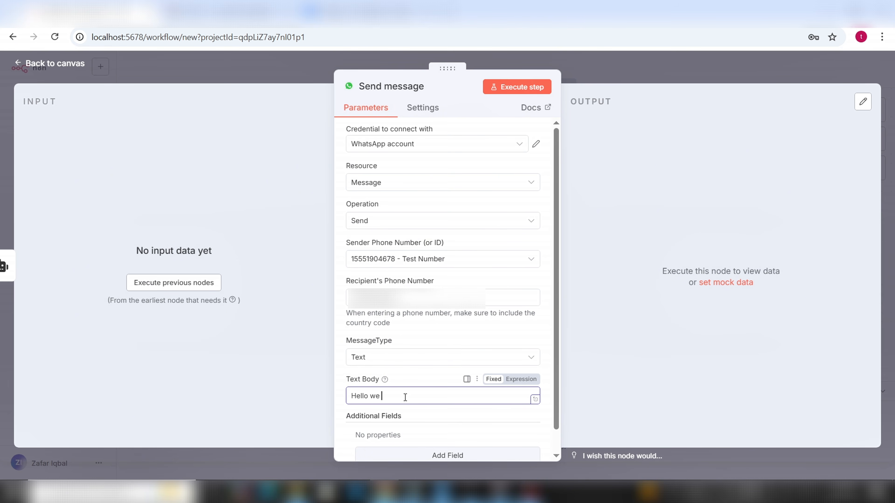
{"action": "type", "text": "are testing whatsapp"}
{"action": "left_click", "coordinate": [476, 338]}
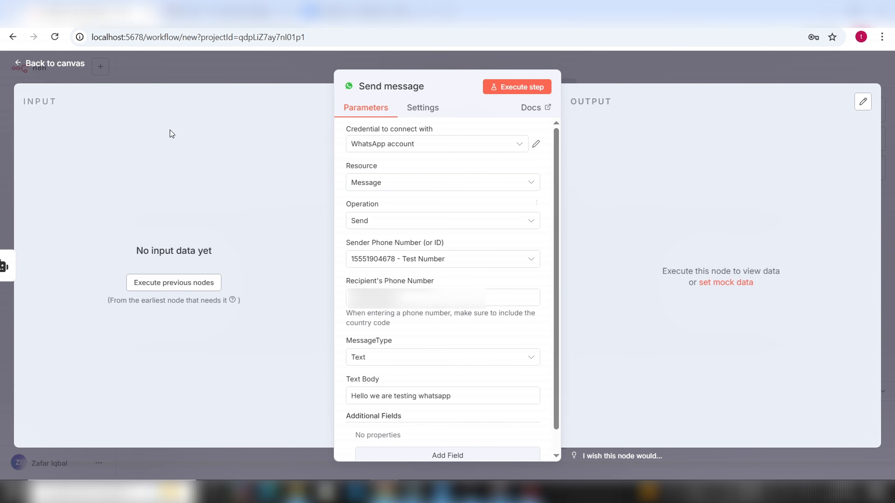
Return to the canvas, save My workflow 6 and execute the workflow.
{"action": "left_click", "coordinate": [58, 67]}
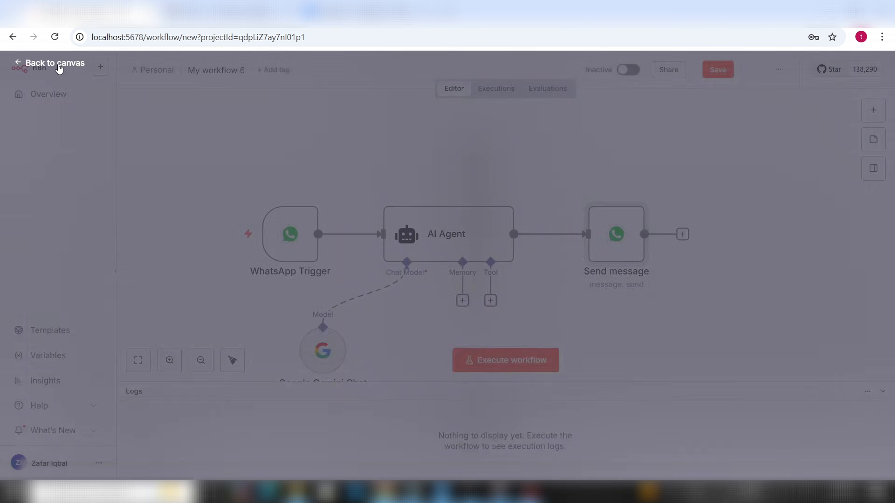
{"action": "left_click", "coordinate": [718, 70]}
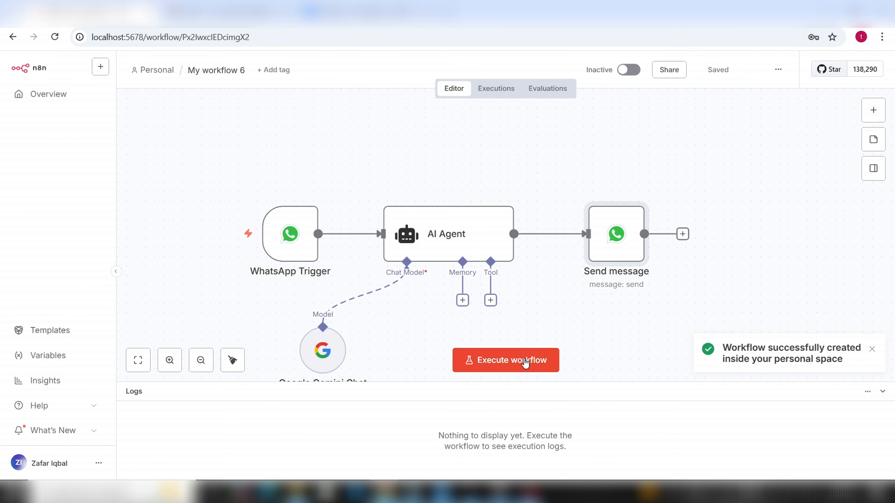
{"action": "left_click", "coordinate": [555, 363]}
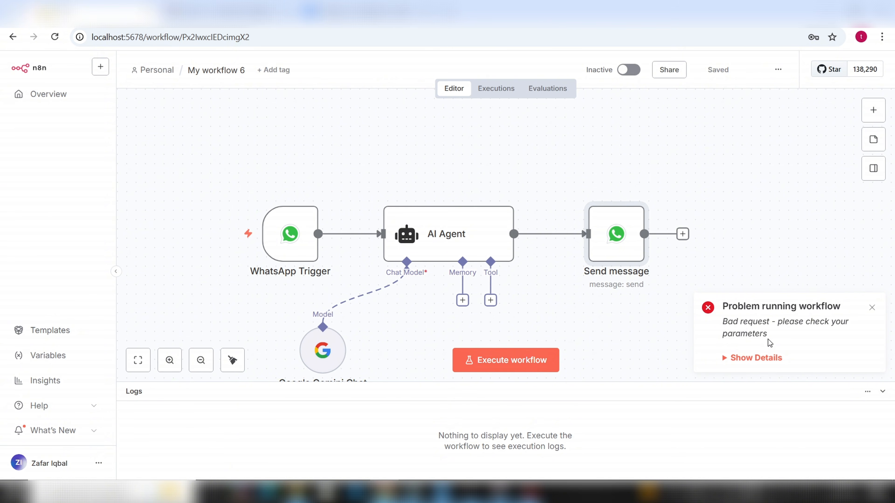
Expand the details of the workflow run problem and examine which node and cause they name.
{"action": "left_click", "coordinate": [744, 360]}
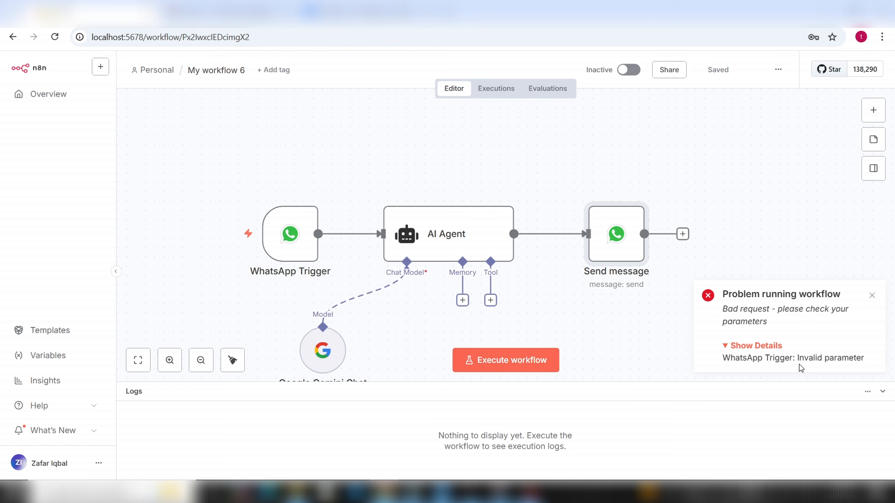
{"action": "left_click_drag", "start_coordinate": [798, 360], "coordinate": [872, 363]}
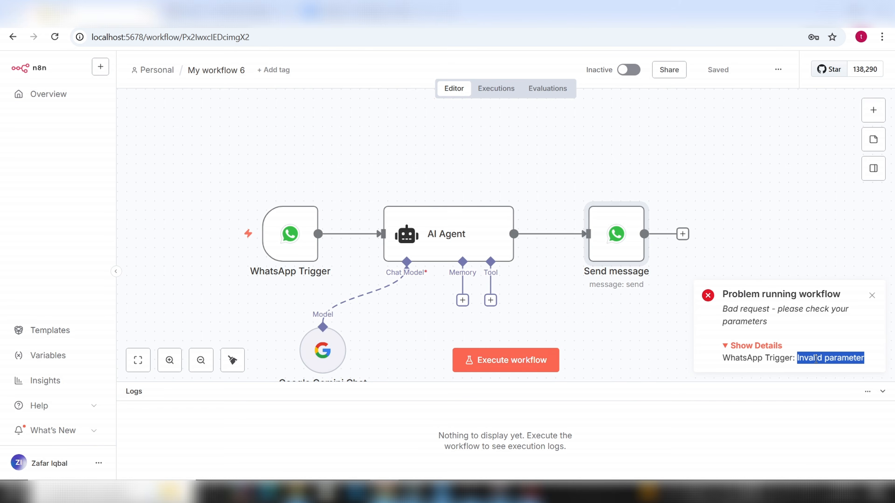
{"action": "scroll", "coordinate": [542, 298], "scroll_direction": "down", "scroll_amount": 3}
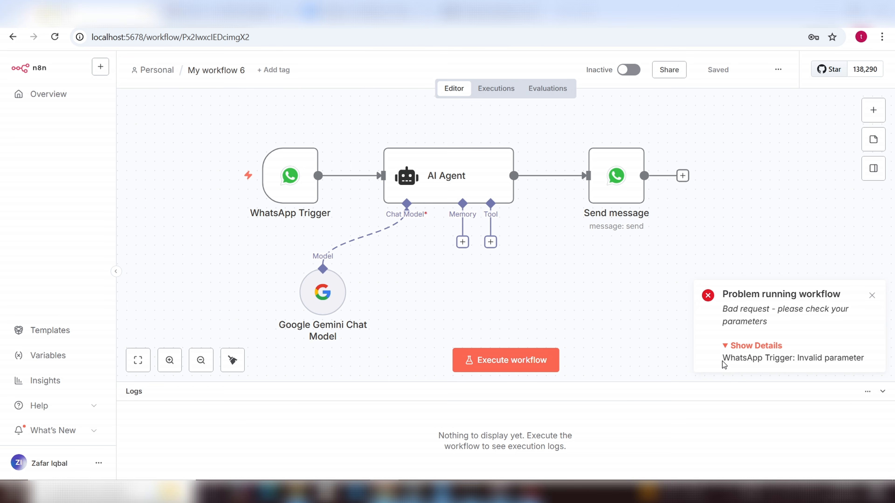
{"action": "left_click_drag", "start_coordinate": [724, 363], "coordinate": [865, 357]}
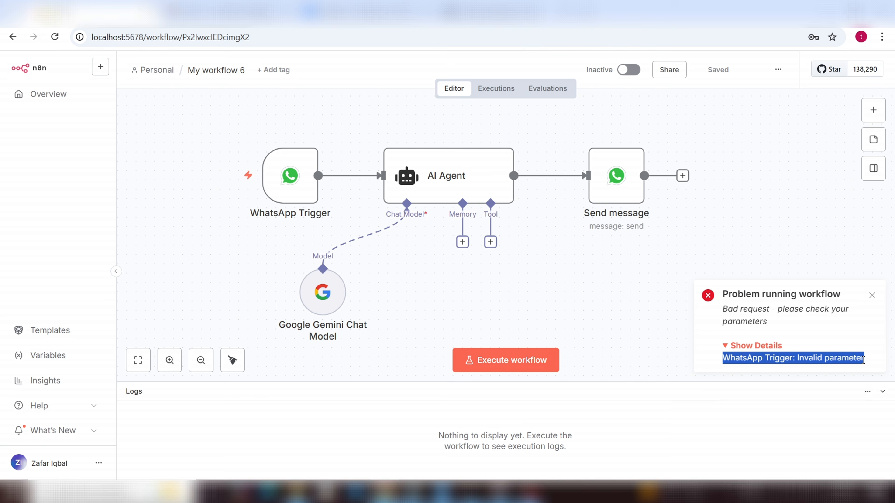
{"action": "left_click", "coordinate": [723, 360]}
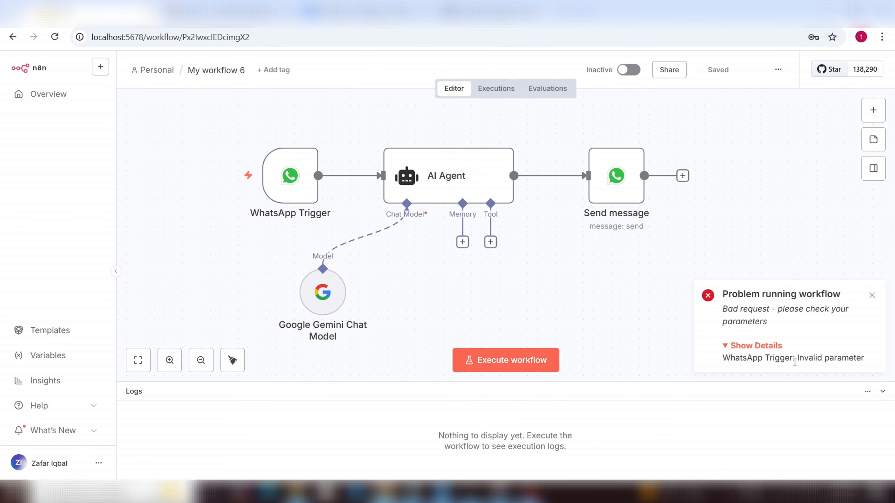
{"action": "mouse_move", "coordinate": [268, 191]}
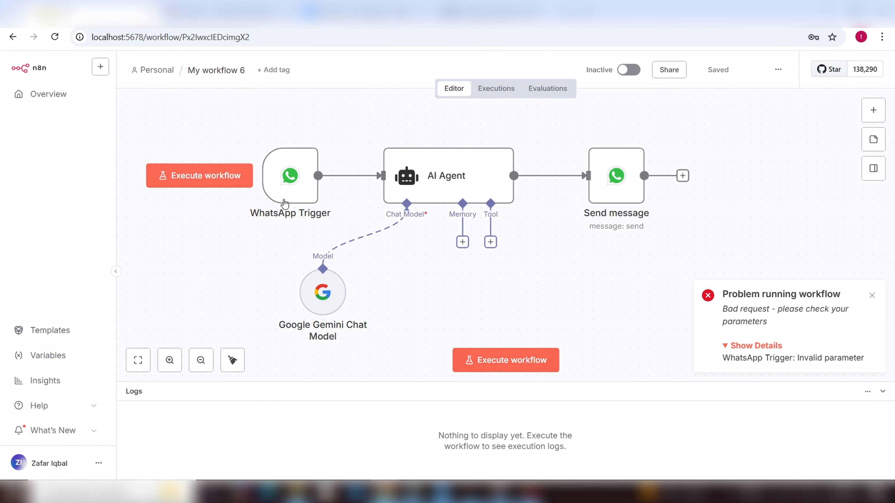
Examine the parameters of the AI Agent, WhatsApp Trigger and Send message nodes for the cause of the invalid parameter error.
{"action": "double_click", "coordinate": [483, 184]}
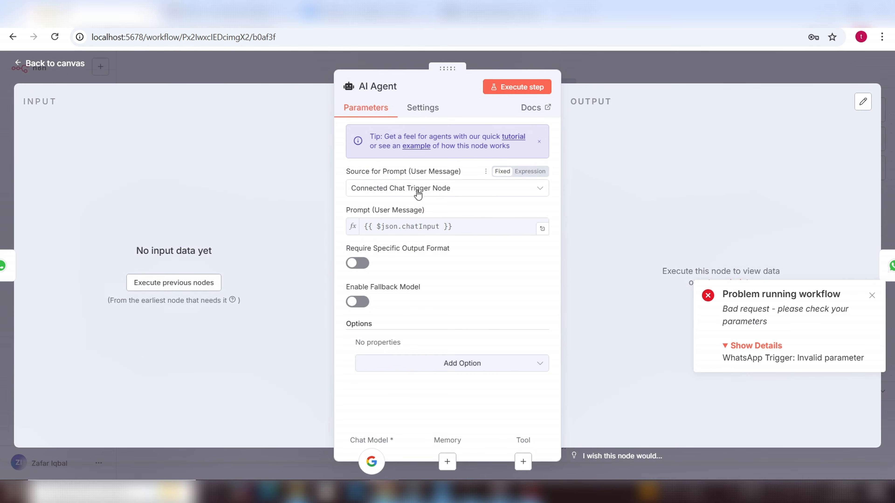
{"action": "left_click", "coordinate": [66, 64]}
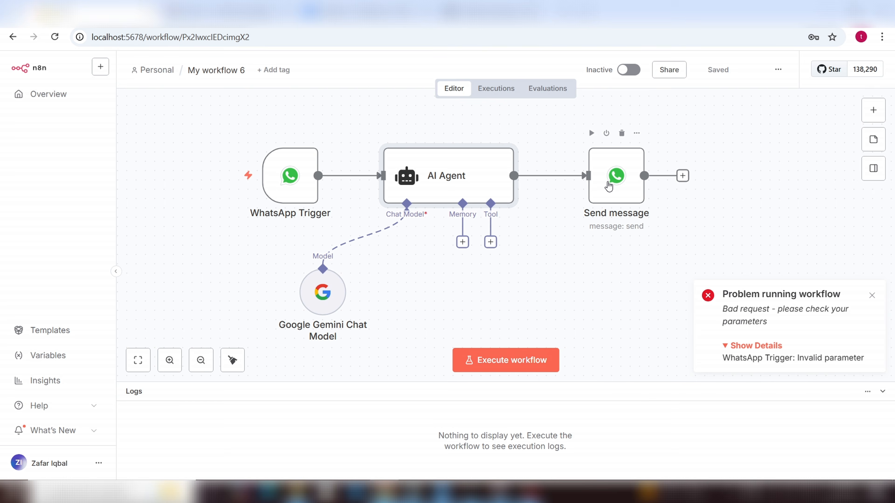
{"action": "left_click", "coordinate": [288, 188]}
{"action": "double_click", "coordinate": [288, 188]}
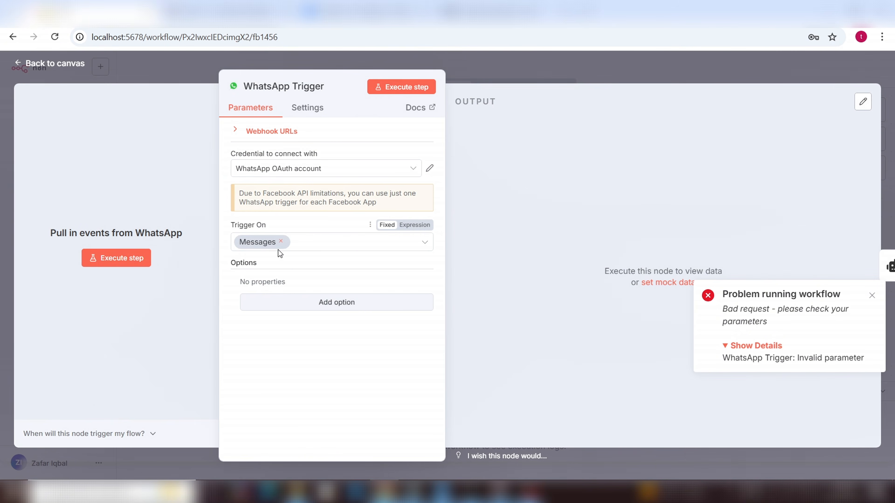
{"action": "left_click", "coordinate": [49, 69]}
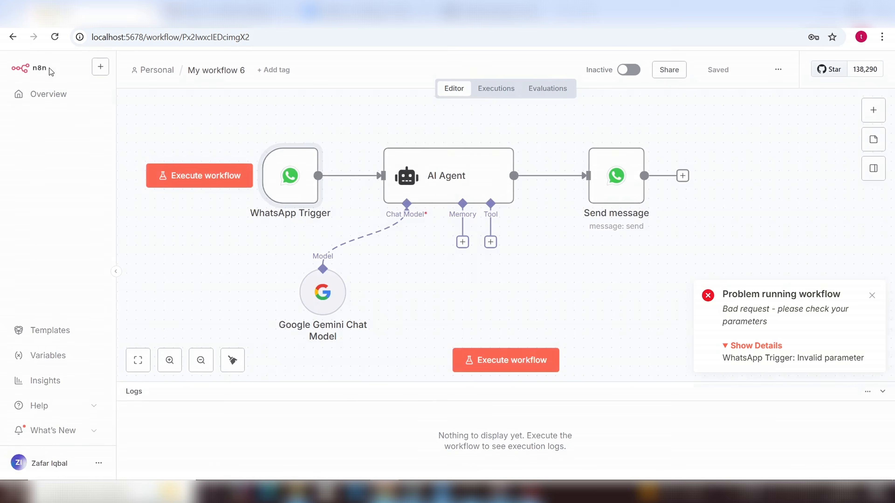
{"action": "double_click", "coordinate": [443, 177]}
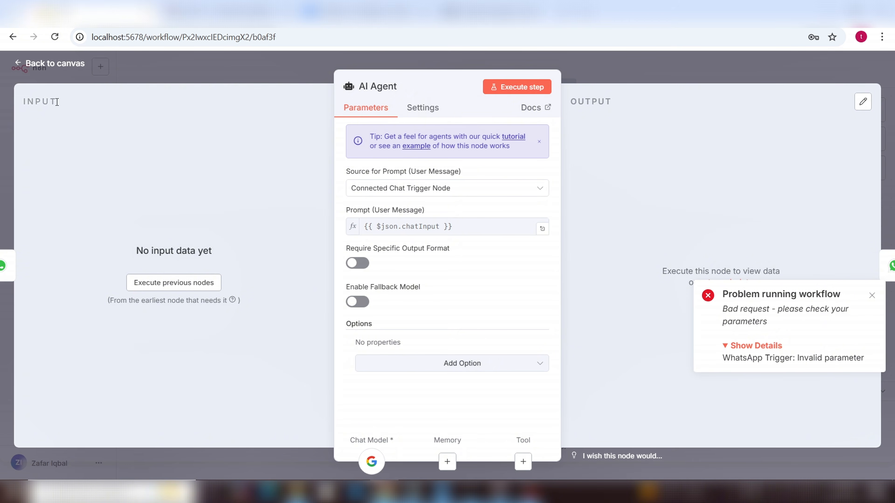
{"action": "left_click", "coordinate": [31, 67]}
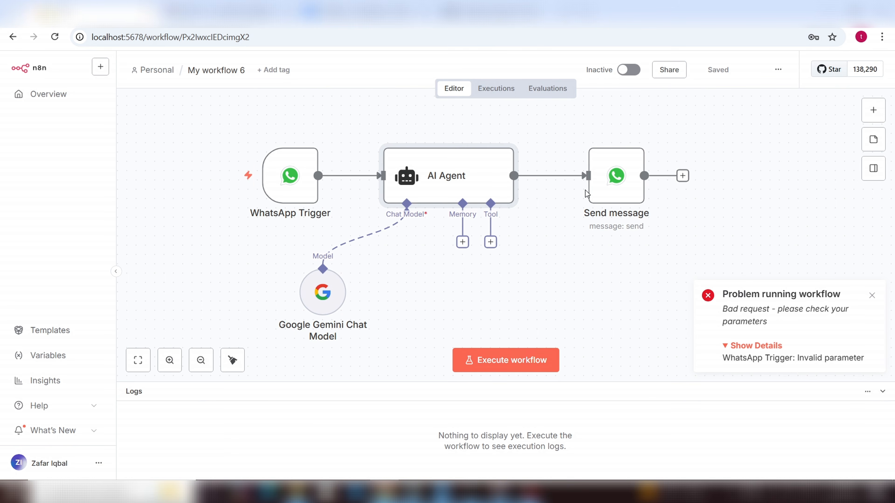
{"action": "double_click", "coordinate": [612, 182]}
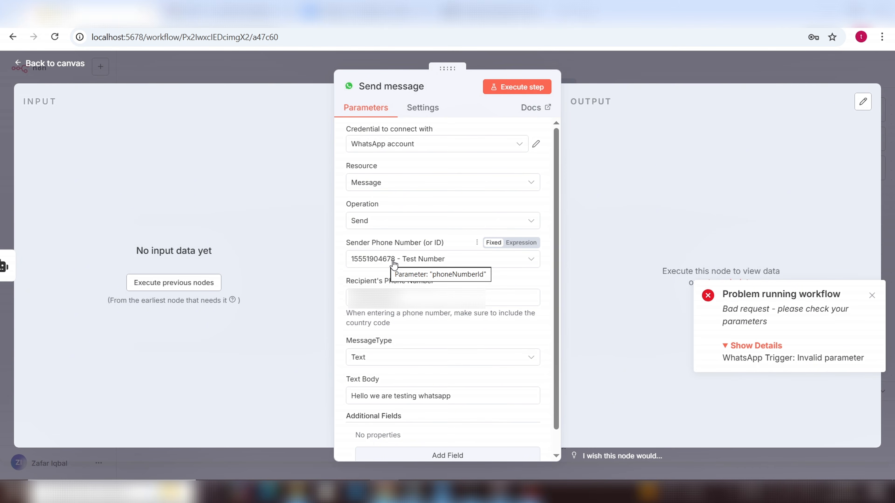
{"action": "left_click", "coordinate": [72, 68]}
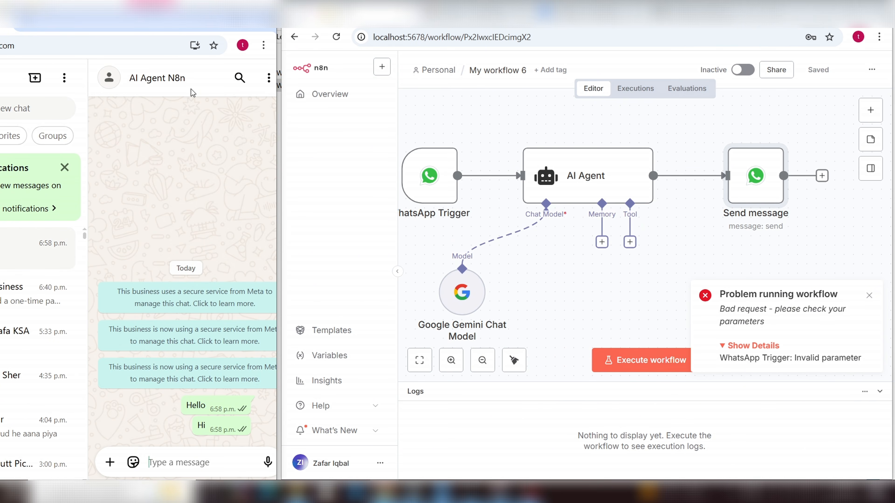
Send the message "Hello" in the AI Agent N8n chat in WhatsApp Web.
{"action": "left_click", "coordinate": [170, 463]}
{"action": "type", "text": "Hello"}
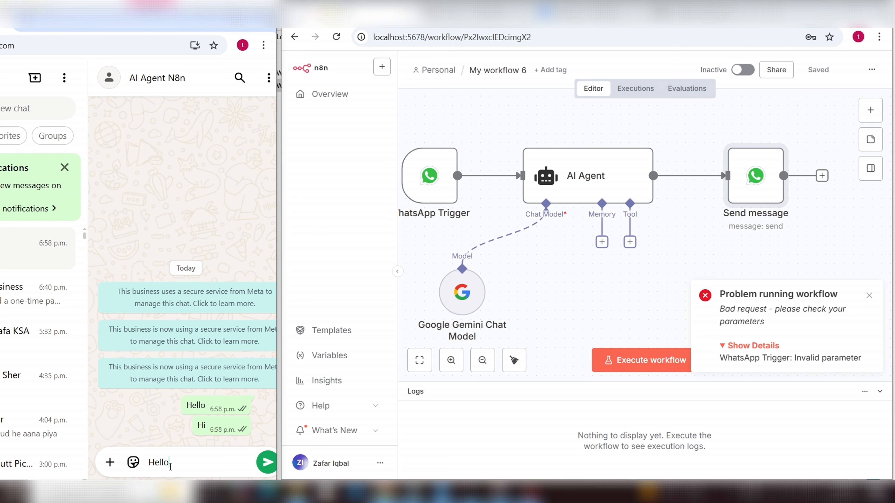
{"action": "key", "text": "Return"}
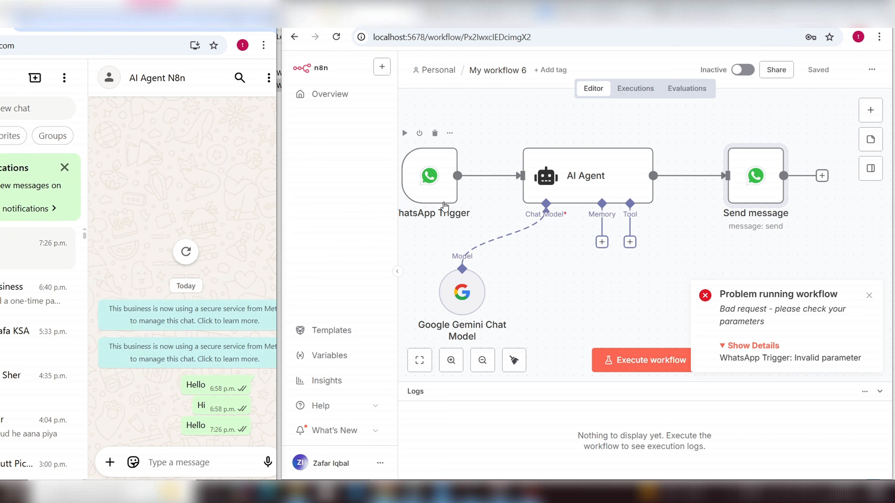
Check the connection status of the WhatsApp Trigger node's WhatsApp OAuth account credential and dismiss the workflow problem notification.
{"action": "mouse_move", "coordinate": [444, 190]}
{"action": "double_click", "coordinate": [445, 198]}
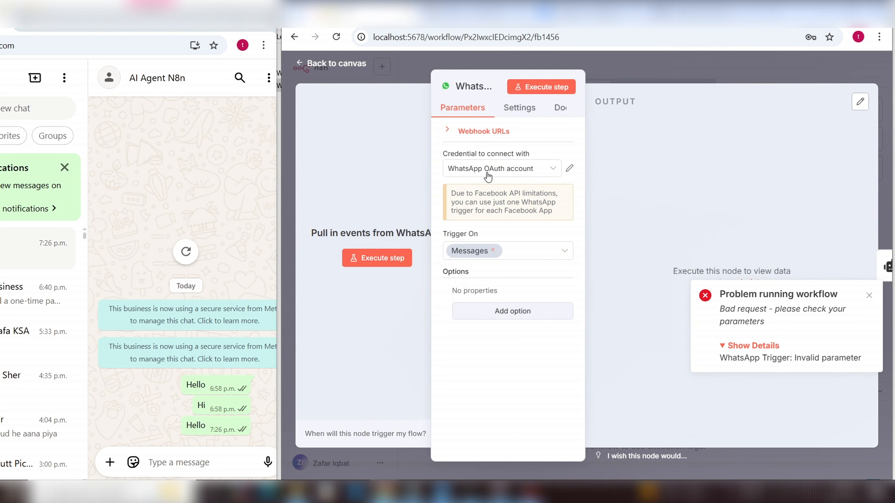
{"action": "left_click", "coordinate": [557, 171]}
{"action": "left_click", "coordinate": [521, 204]}
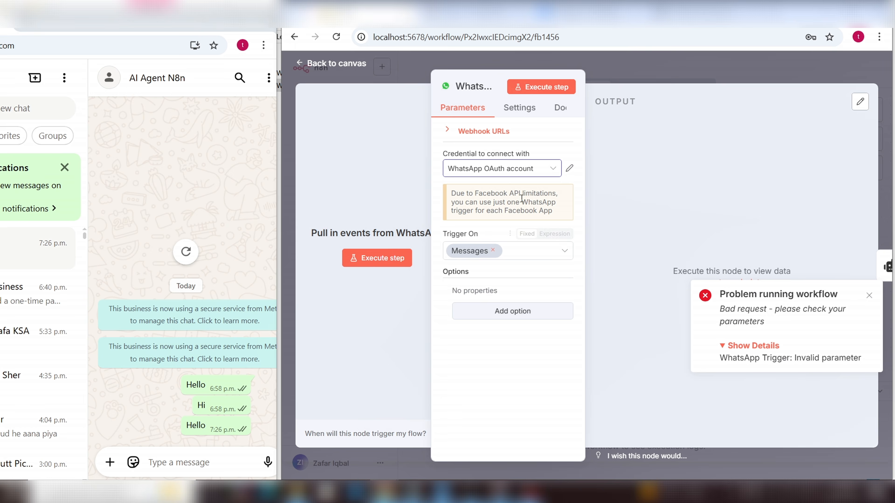
{"action": "left_click", "coordinate": [570, 169]}
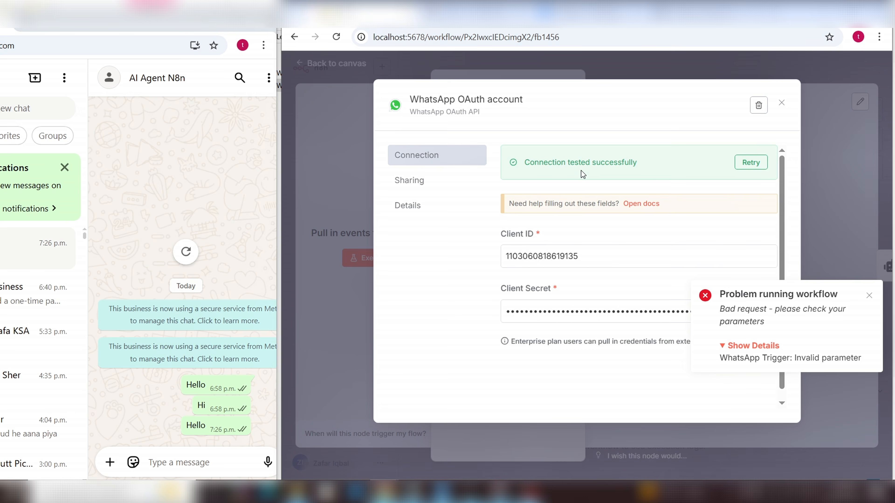
{"action": "left_click", "coordinate": [871, 297]}
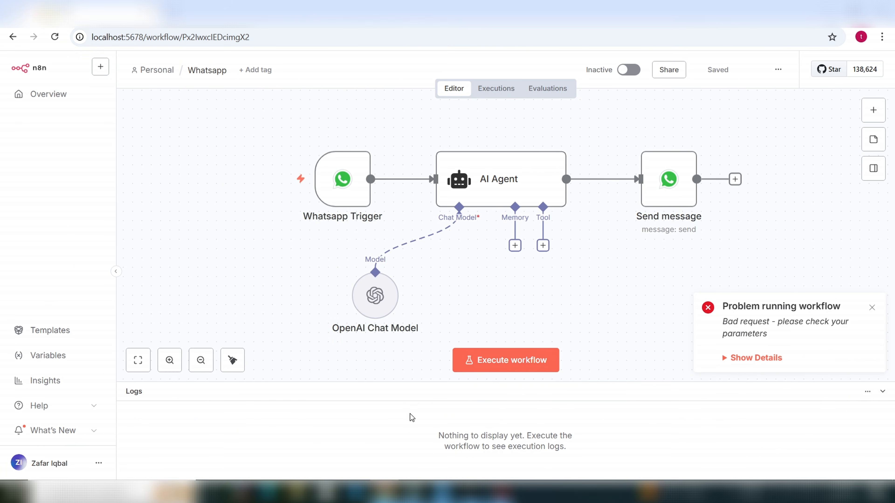
Copy the Whatsapp workflow's address into an untitled Notepad document, highlight its http prefix and minimize Notepad.
{"action": "left_click", "coordinate": [261, 37]}
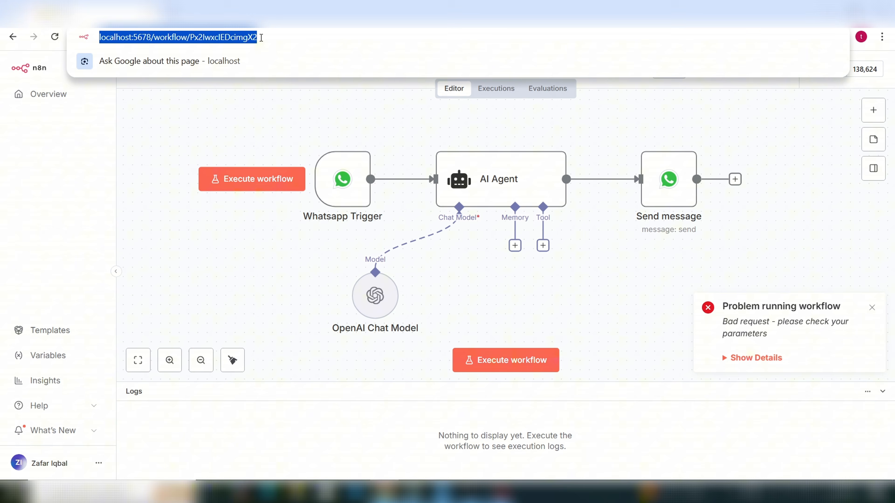
{"action": "left_click", "coordinate": [241, 260]}
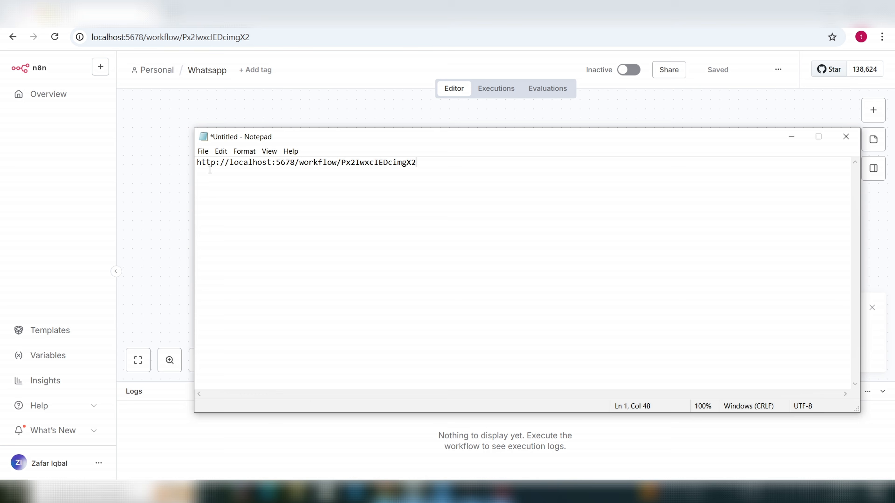
{"action": "left_click_drag", "start_coordinate": [215, 162], "coordinate": [190, 177]}
{"action": "left_click", "coordinate": [792, 136]}
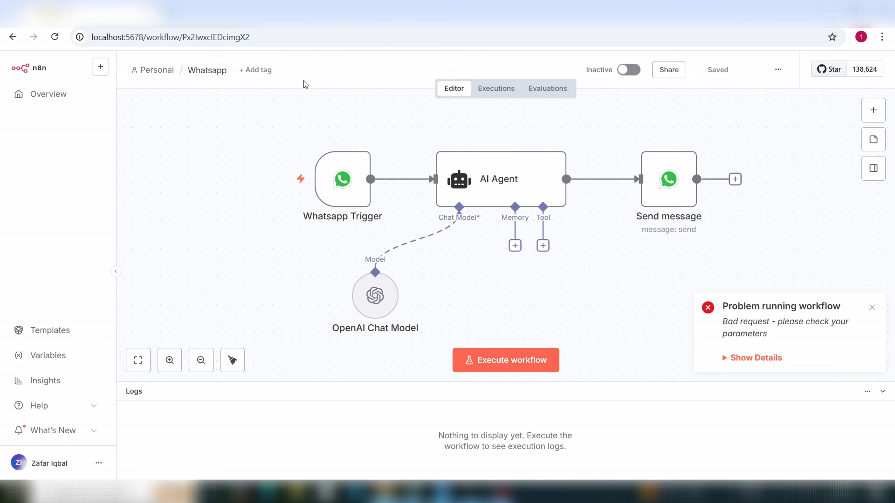
{"action": "mouse_move", "coordinate": [303, 141]}
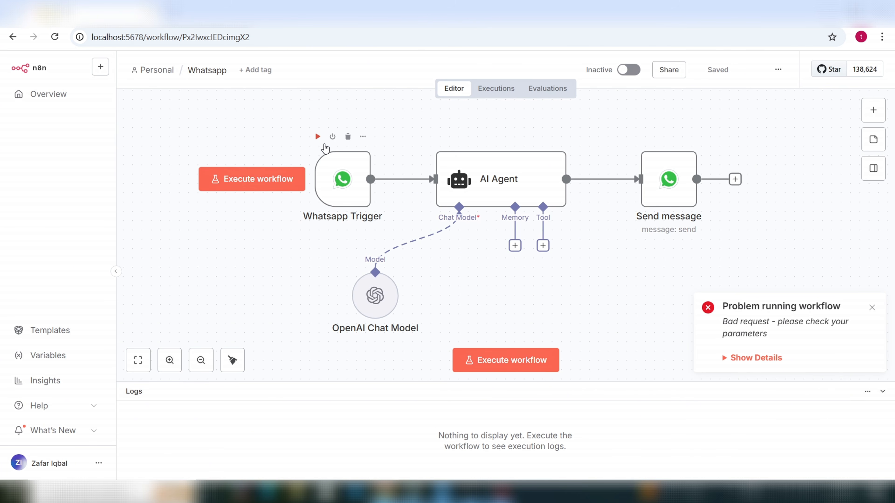
{"action": "mouse_move", "coordinate": [357, 174]}
{"action": "mouse_move", "coordinate": [421, 243]}
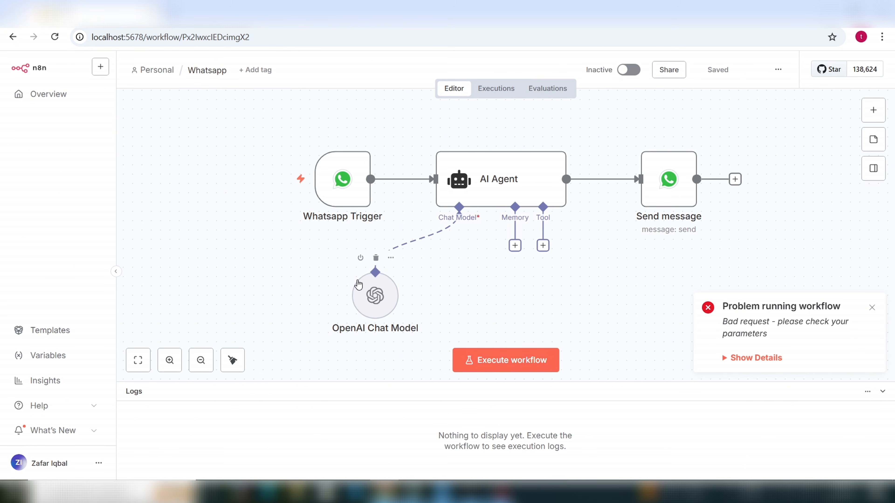
{"action": "mouse_move", "coordinate": [384, 306]}
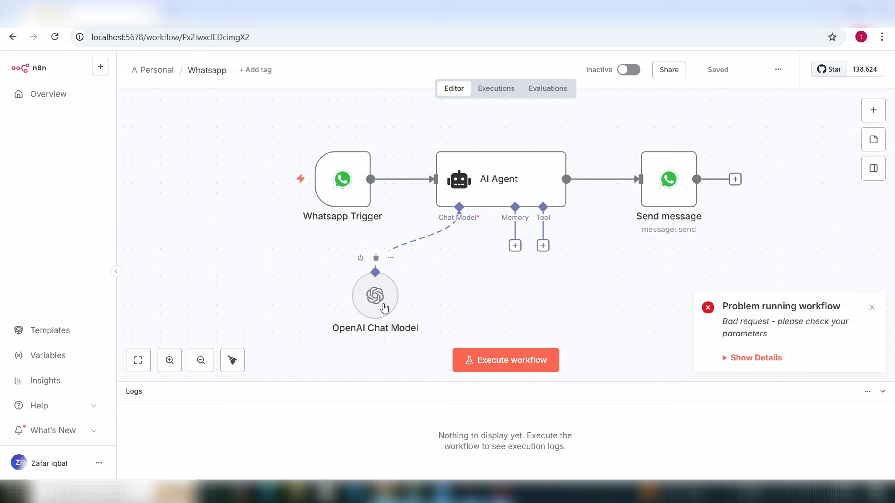